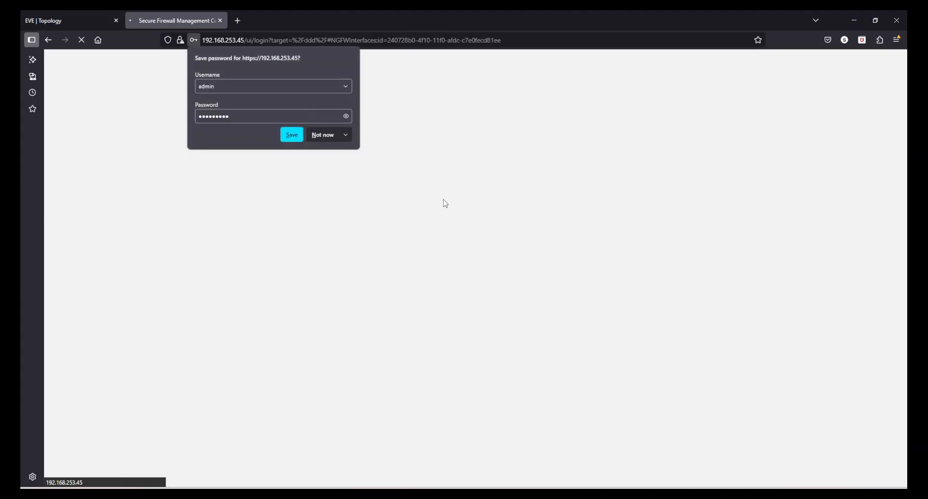
Step: Decline the browser password prompt, cancel FTD-1's interface edits, and bring up the Add options
{"action": "left_click", "coordinate": [335, 138]}
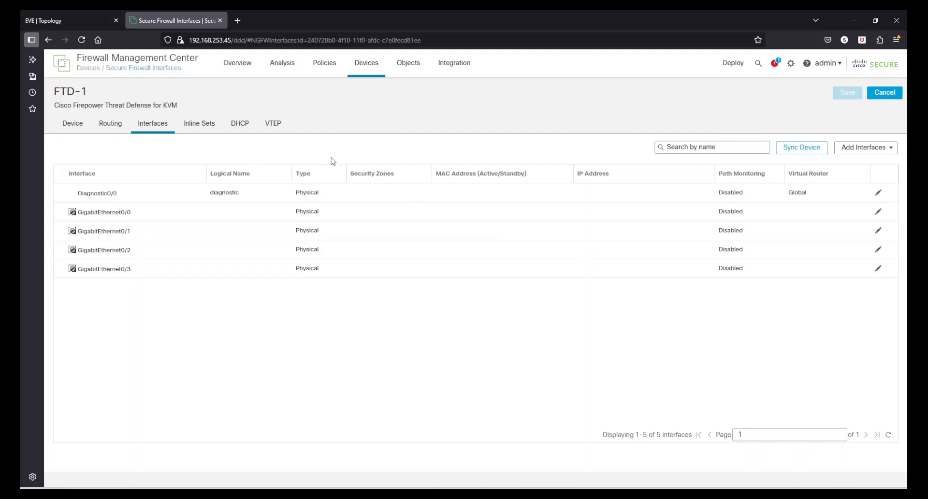
{"action": "left_click", "coordinate": [888, 97]}
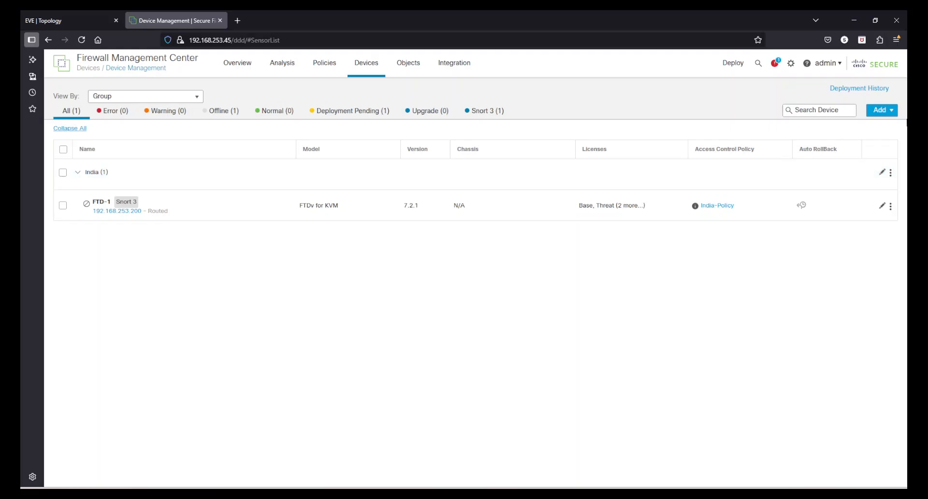
{"action": "left_click", "coordinate": [892, 115]}
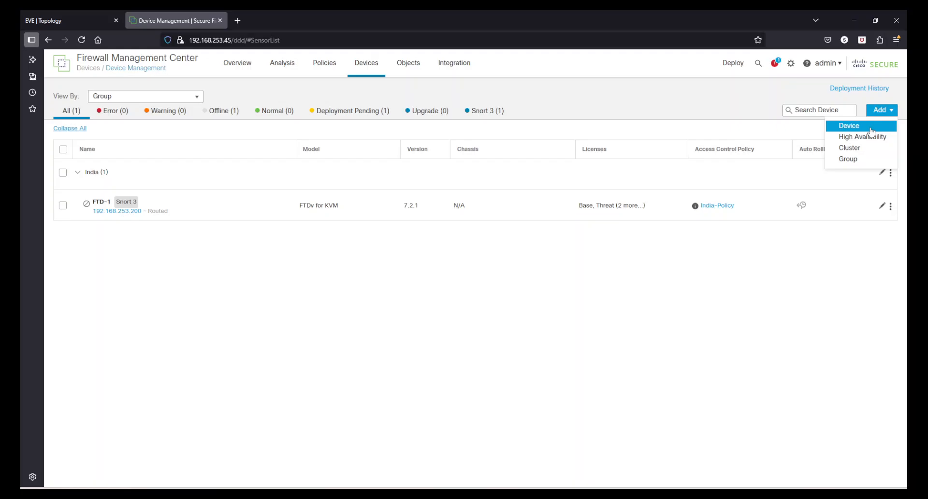
Step: Add a device with host 192.168.253.210, display name FTD-2 and the registration key
{"action": "left_click", "coordinate": [865, 127]}
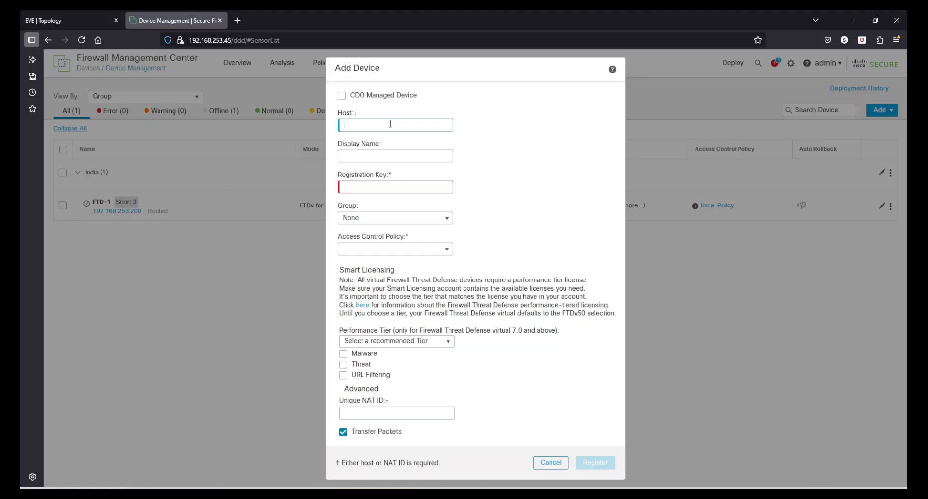
{"action": "type", "text": "192.168.253.210"}
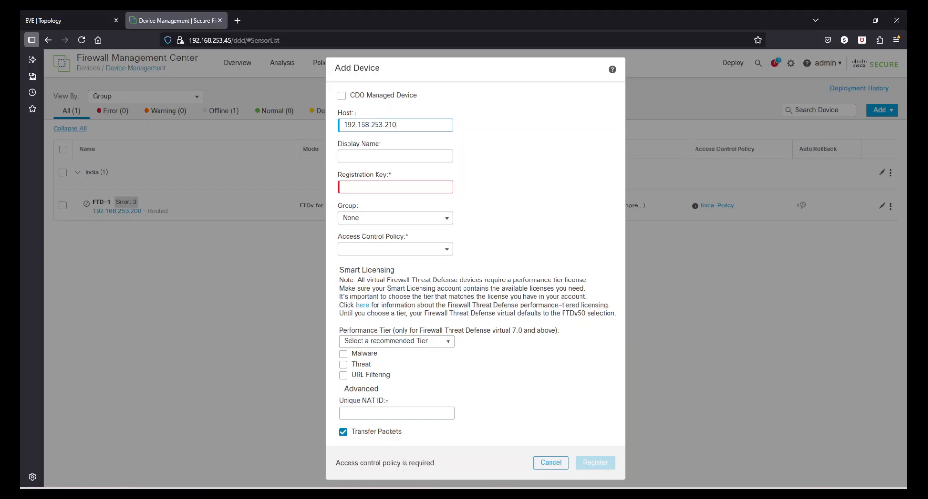
{"action": "left_click", "coordinate": [381, 159]}
{"action": "left_click_drag", "start_coordinate": [405, 158], "coordinate": [259, 144]}
{"action": "type", "text": "FTD-2"}
{"action": "left_click", "coordinate": [363, 187]}
{"action": "type", "text": "1234"}
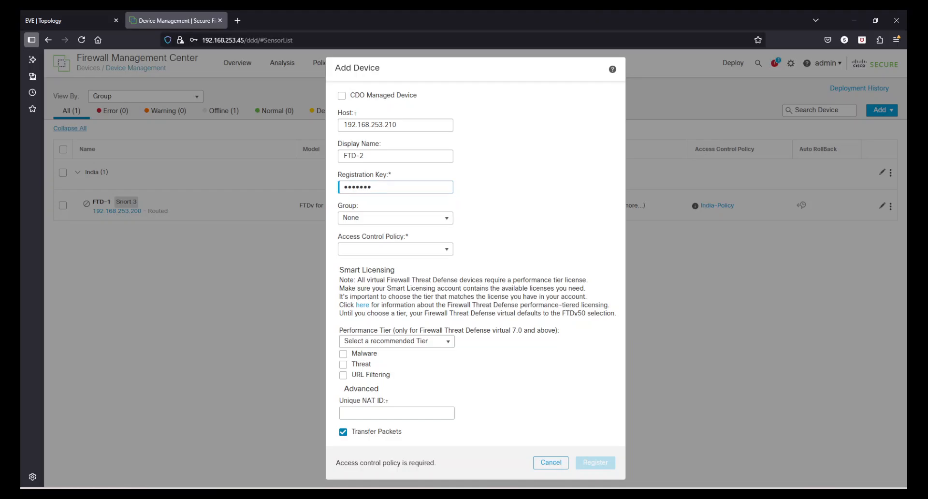
Step: Place the device in the India group and choose to create a new access control policy
{"action": "left_click", "coordinate": [422, 218]}
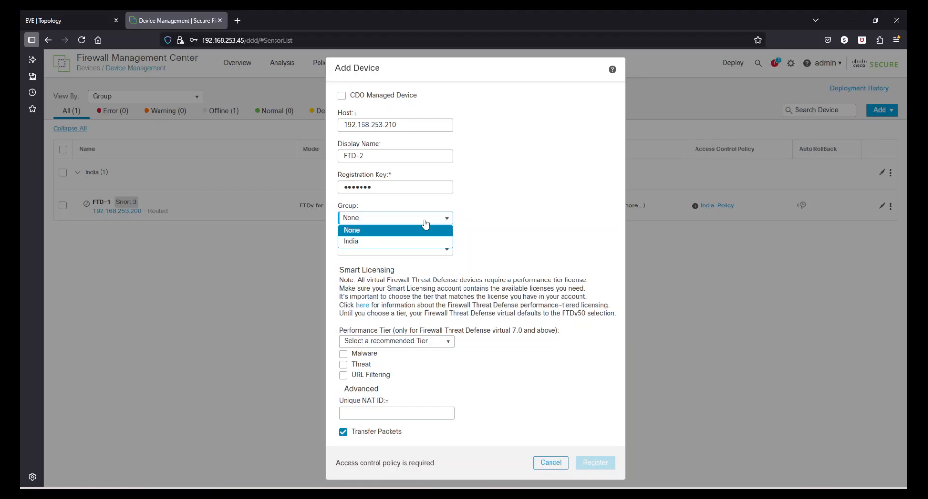
{"action": "left_click", "coordinate": [384, 242]}
{"action": "left_click", "coordinate": [447, 249]}
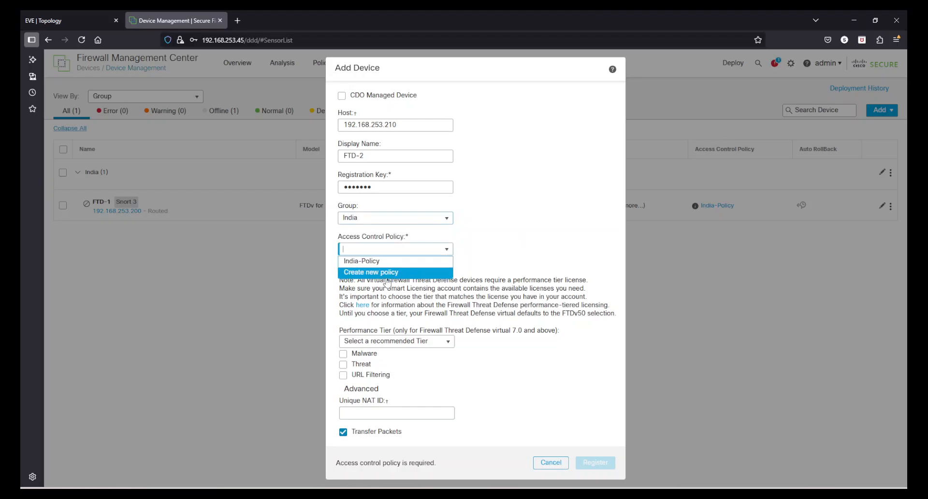
{"action": "left_click", "coordinate": [387, 274]}
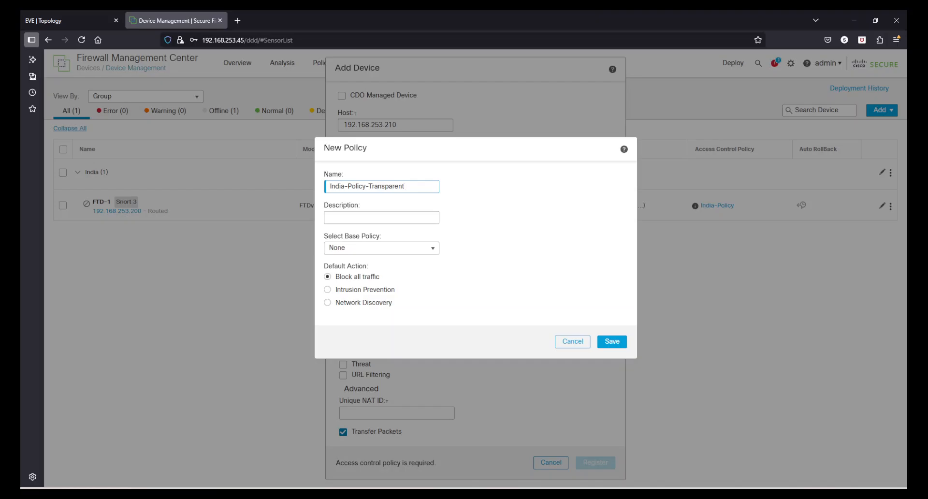
Step: Keep the base policy as None and save India-Policy-Transparent
{"action": "left_click", "coordinate": [345, 221]}
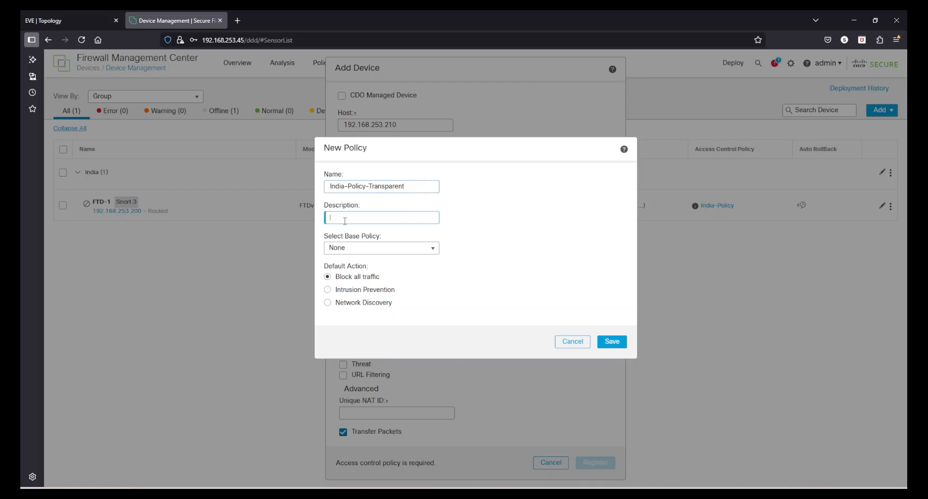
{"action": "left_click", "coordinate": [380, 250]}
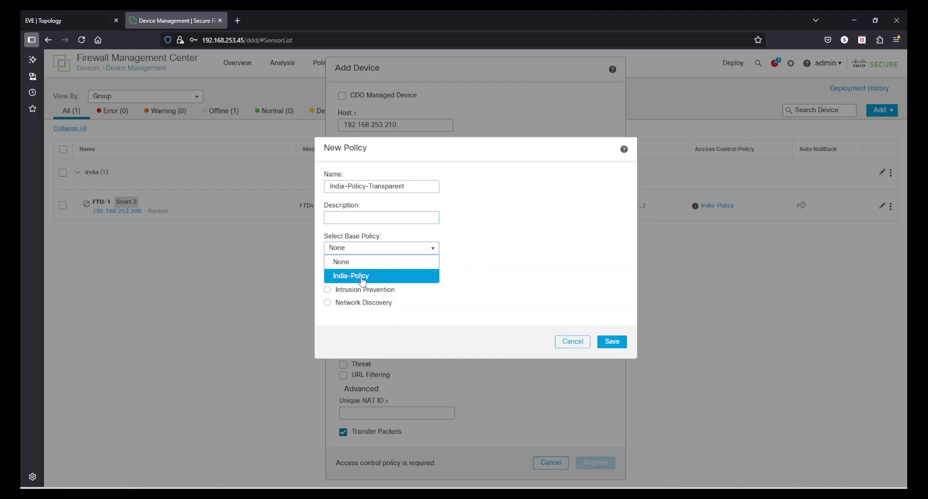
{"action": "left_click", "coordinate": [504, 283]}
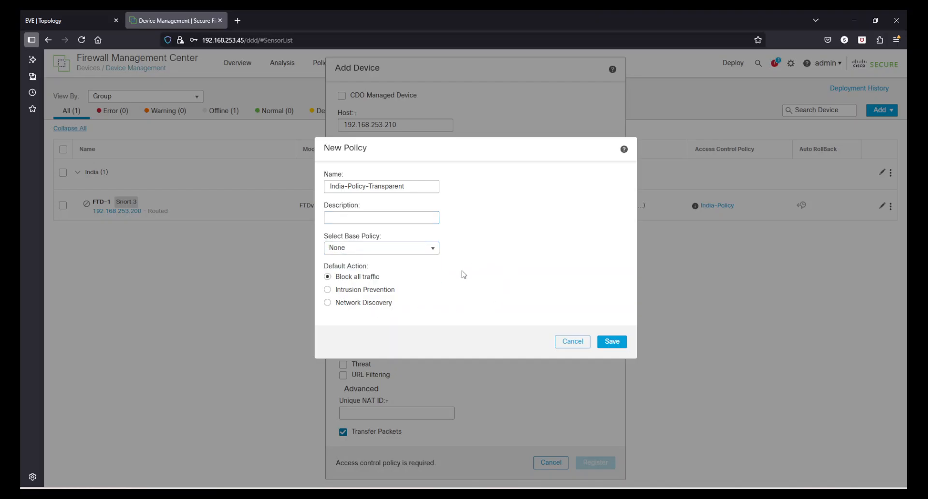
{"action": "left_click", "coordinate": [612, 342]}
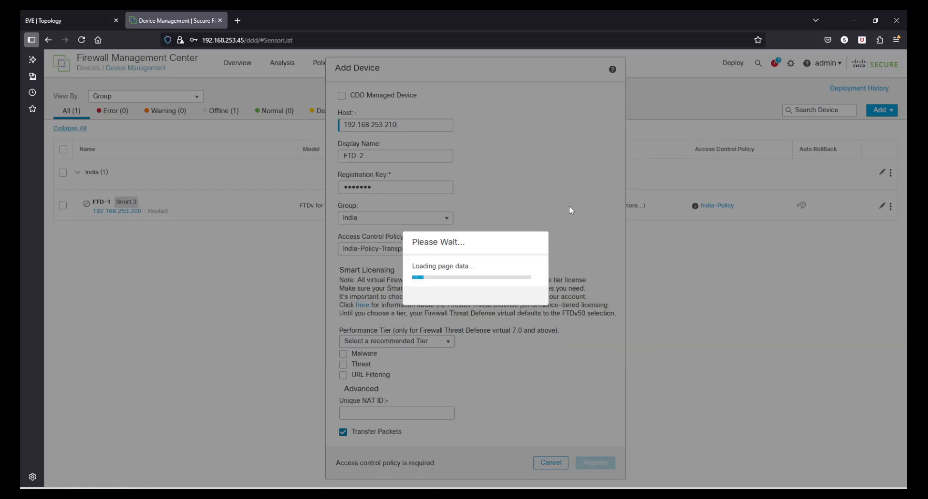
Step: Choose the FTDv10 tier, enable Malware, Threat and URL Filtering, and register FTD-2
{"action": "left_click", "coordinate": [373, 342]}
{"action": "left_click", "coordinate": [374, 365]}
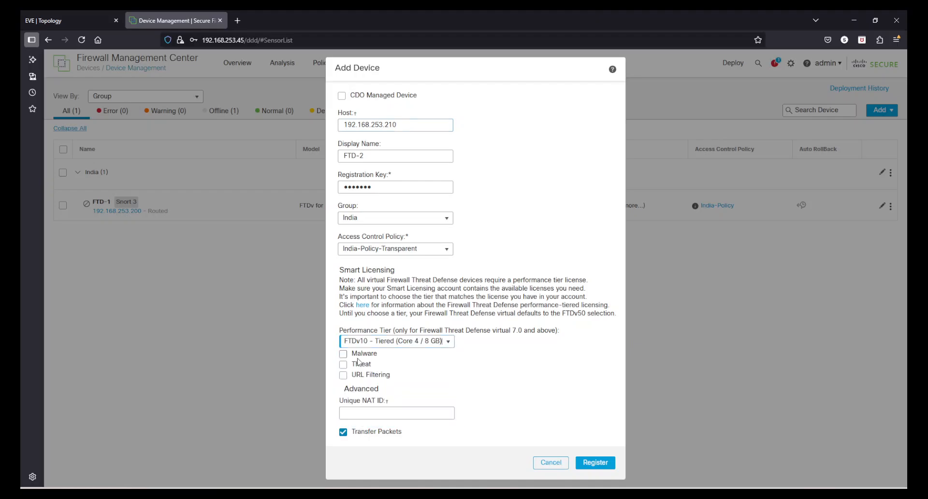
{"action": "left_click", "coordinate": [343, 354]}
{"action": "left_click", "coordinate": [343, 365]}
{"action": "left_click", "coordinate": [343, 375]}
{"action": "left_click", "coordinate": [604, 463]}
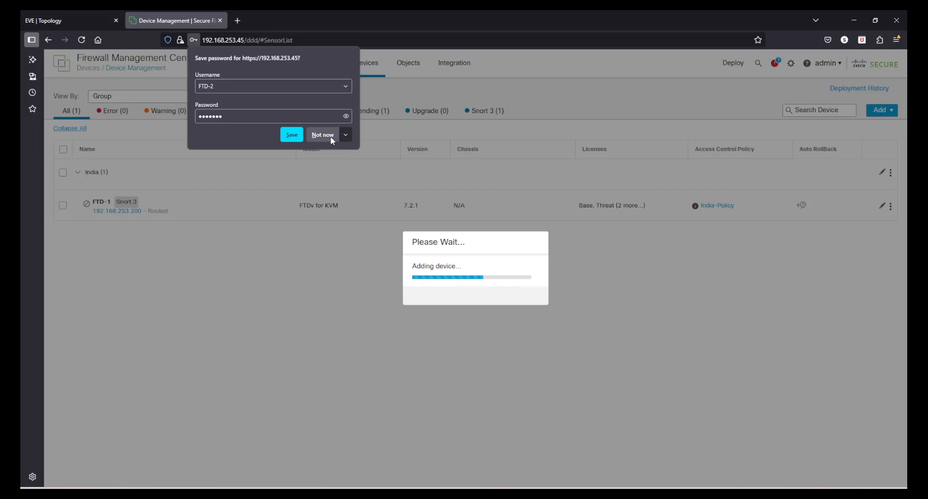
Step: Decline the browser credential prompt and read the SRU-installation registration error
{"action": "left_click", "coordinate": [331, 137]}
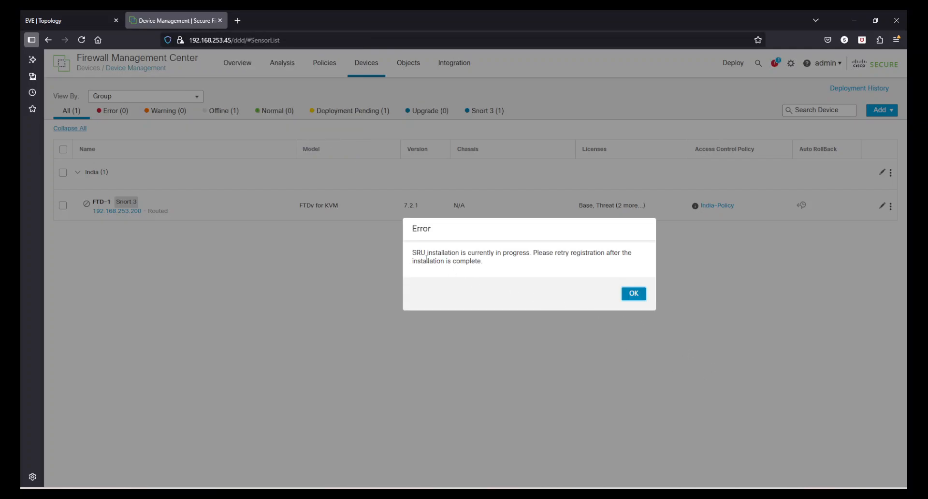
{"action": "left_click_drag", "start_coordinate": [427, 255], "coordinate": [583, 255]}
{"action": "left_click", "coordinate": [503, 263]}
{"action": "mouse_move", "coordinate": [485, 264]}
{"action": "left_mouse_down"}
{"action": "mouse_move", "coordinate": [412, 253]}
{"action": "mouse_move", "coordinate": [489, 266]}
{"action": "left_mouse_up"}
{"action": "left_click", "coordinate": [440, 261]}
{"action": "left_click", "coordinate": [490, 268]}
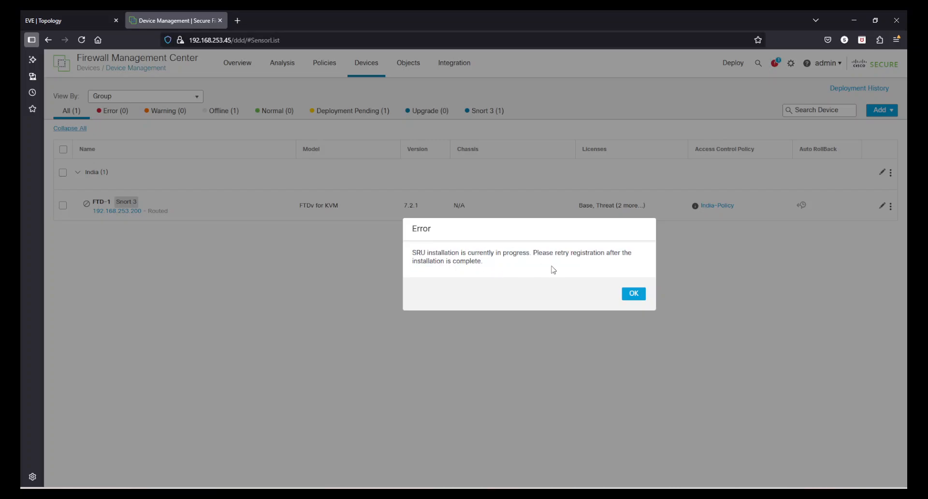
{"action": "left_click", "coordinate": [634, 295]}
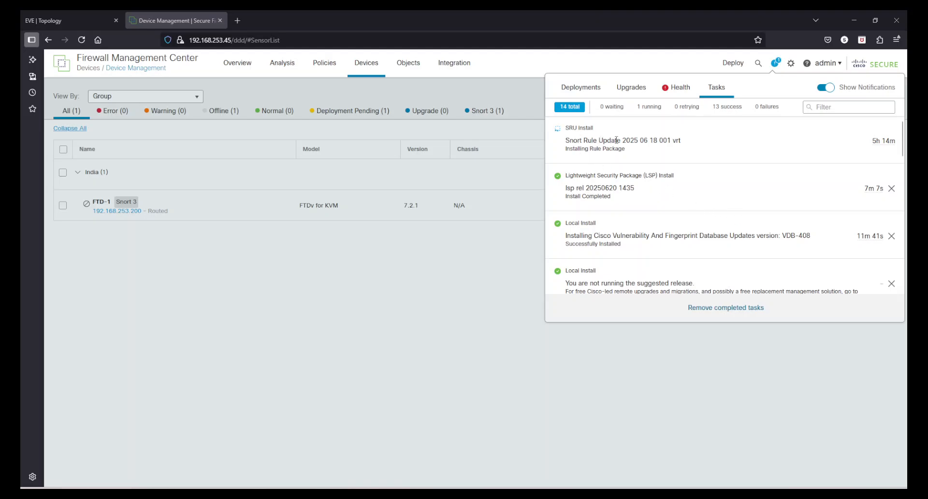
{"action": "left_click_drag", "start_coordinate": [628, 152], "coordinate": [571, 138]}
{"action": "left_click", "coordinate": [580, 142]}
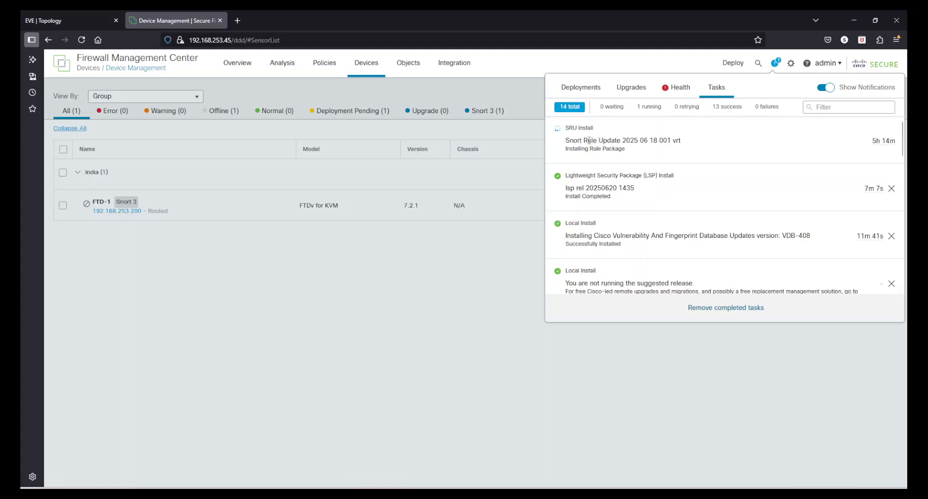
{"action": "left_click_drag", "start_coordinate": [588, 141], "coordinate": [618, 148]}
{"action": "left_click", "coordinate": [618, 147]}
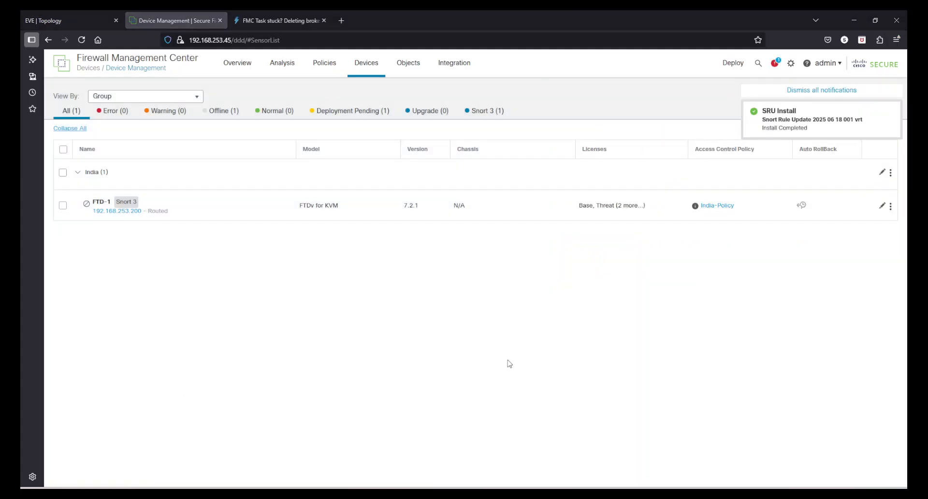
{"action": "left_click", "coordinate": [778, 64]}
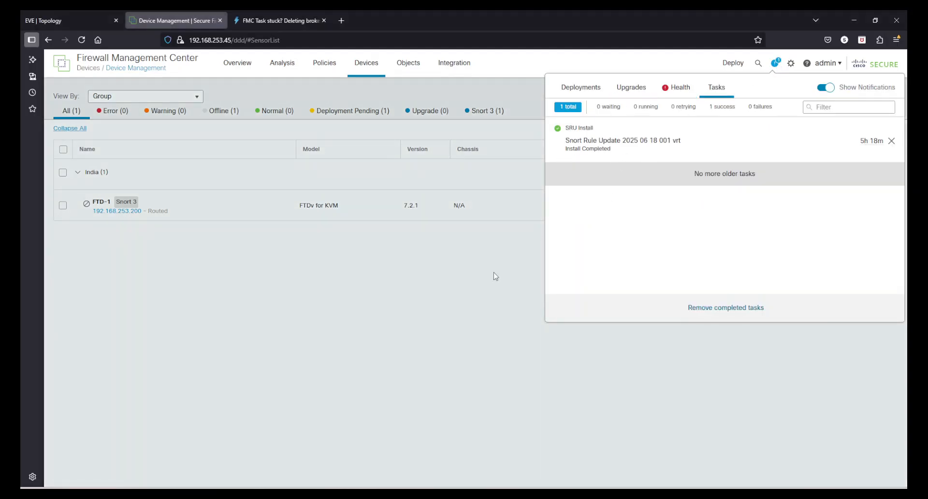
Step: Add a device with host 192.168.253.210, display name FTD-2 and the registration key
{"action": "left_click", "coordinate": [440, 316]}
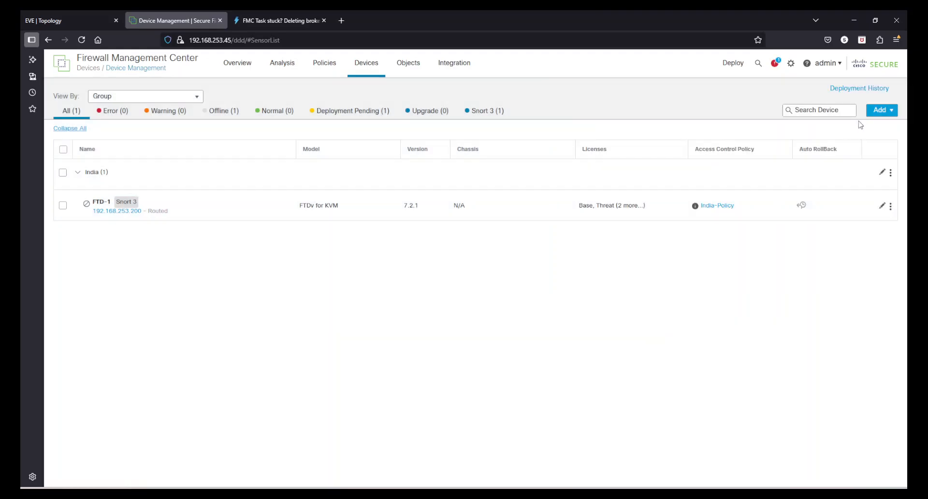
{"action": "left_click", "coordinate": [880, 110]}
{"action": "left_click", "coordinate": [852, 130]}
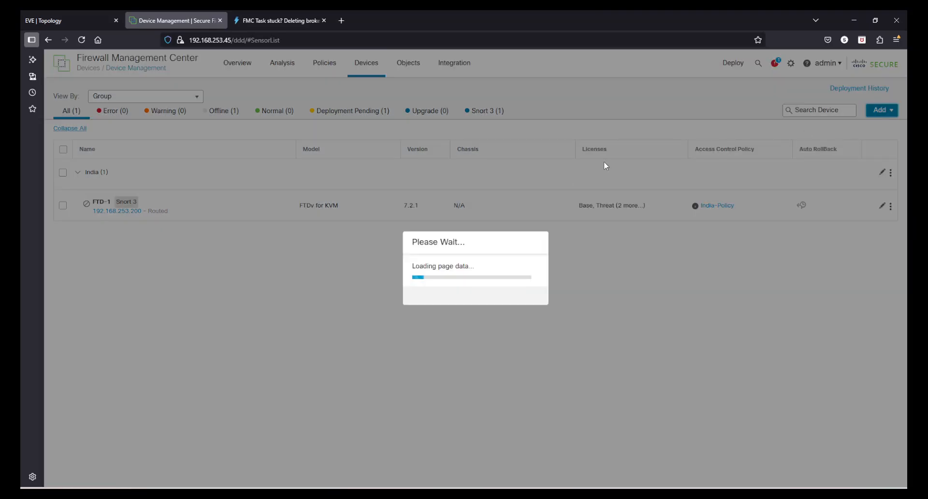
{"action": "type", "text": "19"}
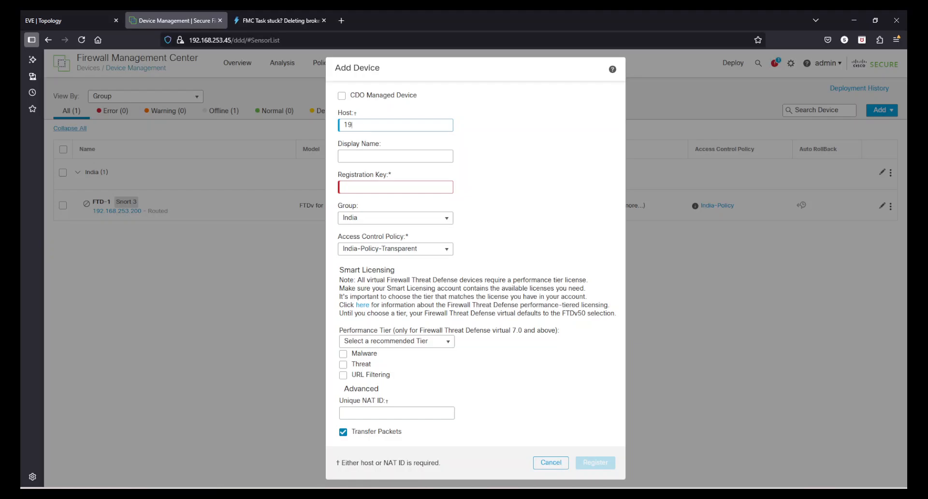
{"action": "type", "text": "2.168.253."}
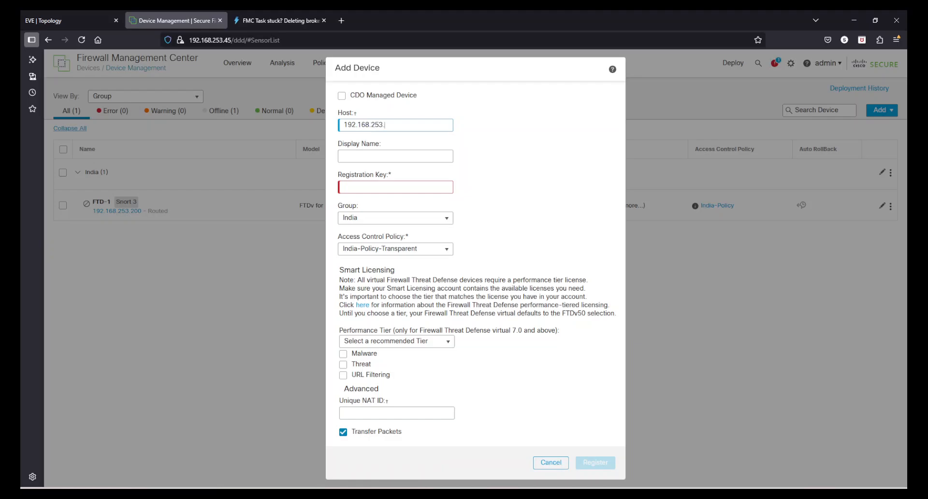
{"action": "type", "text": "210"}
{"action": "left_click", "coordinate": [400, 156]}
{"action": "type", "text": "FT"}
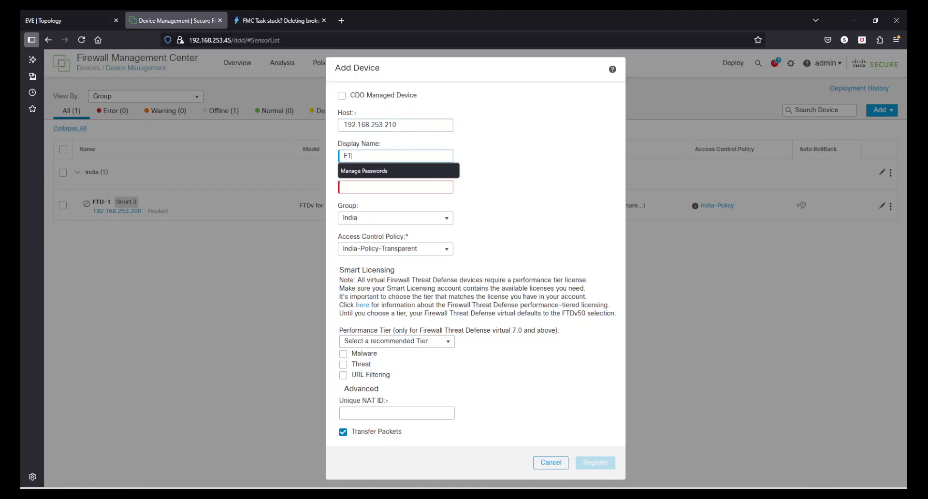
{"action": "type", "text": "D-2"}
{"action": "left_click", "coordinate": [374, 188]}
{"action": "type", "text": "••••"}
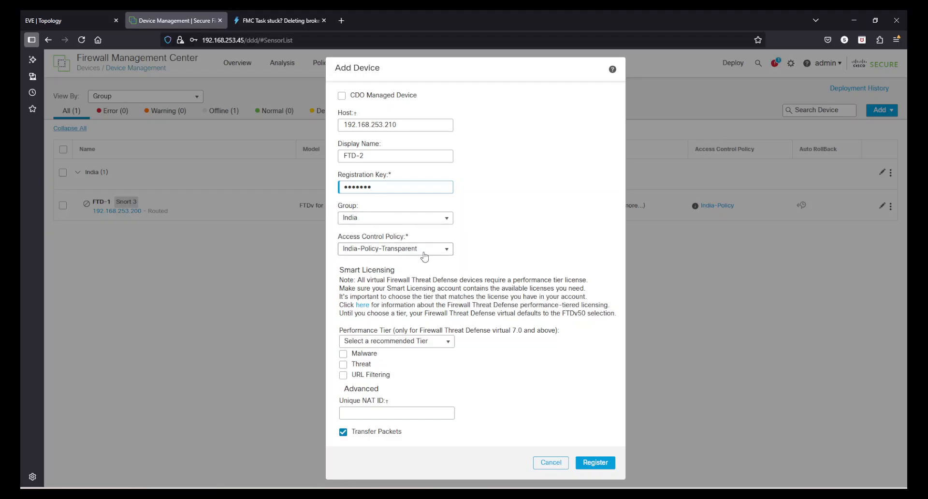
Step: Set the FTDv10 tier, enable Malware, Threat and URL Filtering licences, and register FTD-2
{"action": "left_click", "coordinate": [421, 342]}
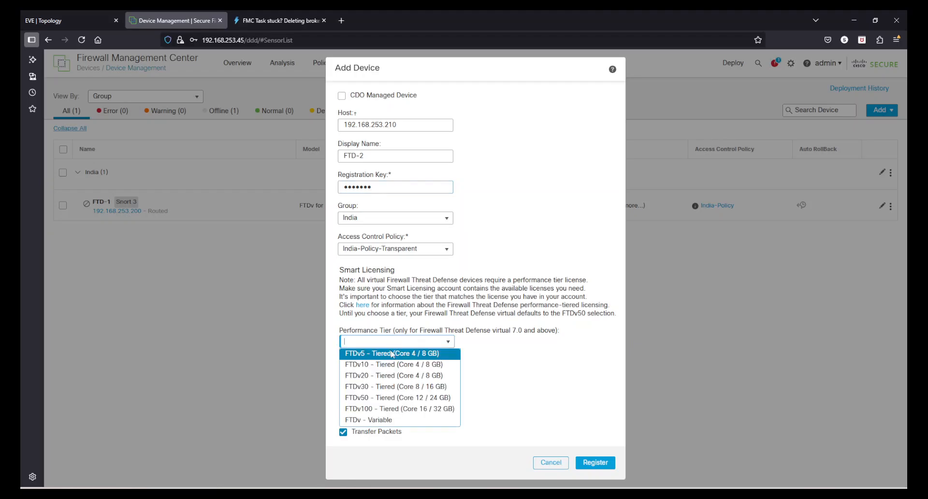
{"action": "left_click", "coordinate": [382, 362]}
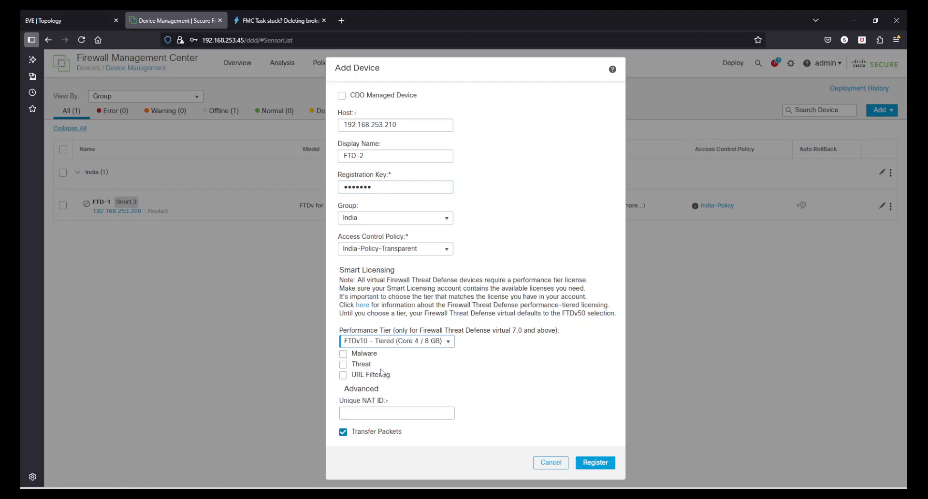
{"action": "left_click", "coordinate": [346, 344]}
{"action": "left_click", "coordinate": [581, 351]}
{"action": "left_click", "coordinate": [343, 353]}
{"action": "left_click", "coordinate": [343, 364]}
{"action": "left_click", "coordinate": [343, 374]}
{"action": "left_click", "coordinate": [611, 463]}
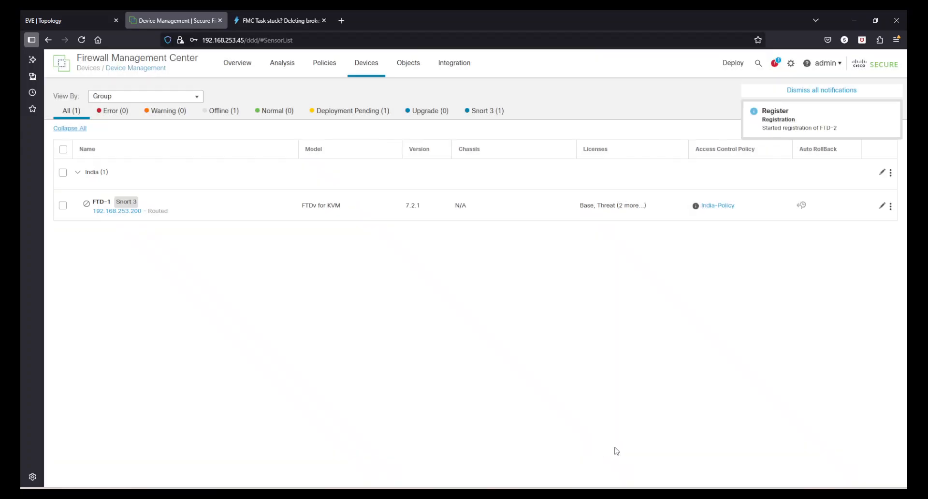
Step: Check the EVE-NG topology, close the 'FMC Task stuck?' tab, and return to Device Management
{"action": "left_click", "coordinate": [68, 22]}
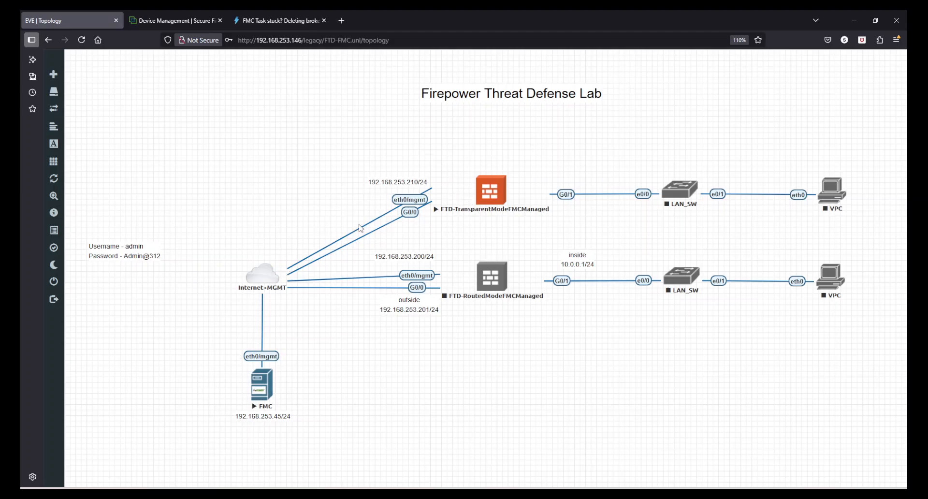
{"action": "left_click", "coordinate": [324, 20]}
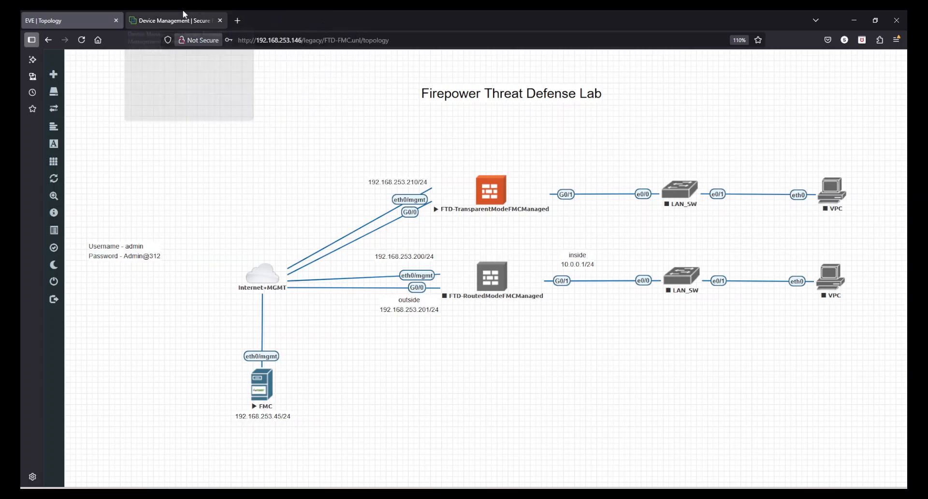
{"action": "left_click", "coordinate": [156, 20]}
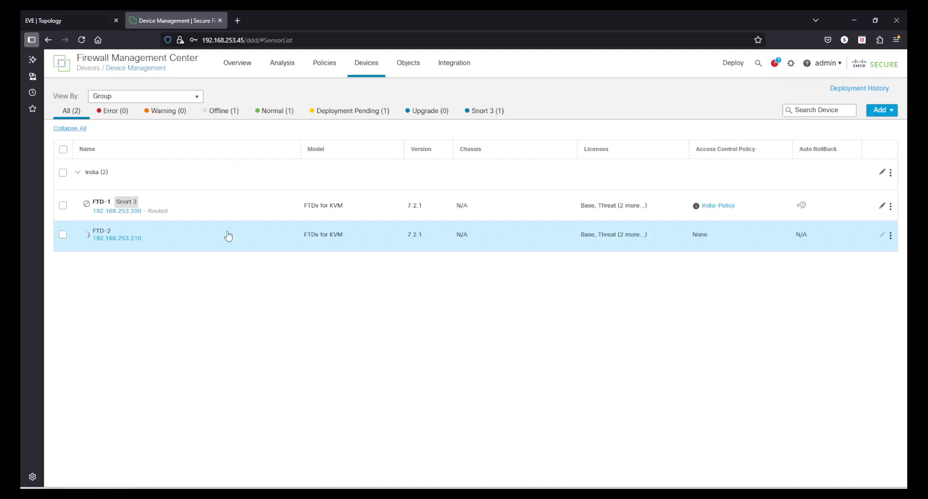
{"action": "left_click", "coordinate": [775, 64]}
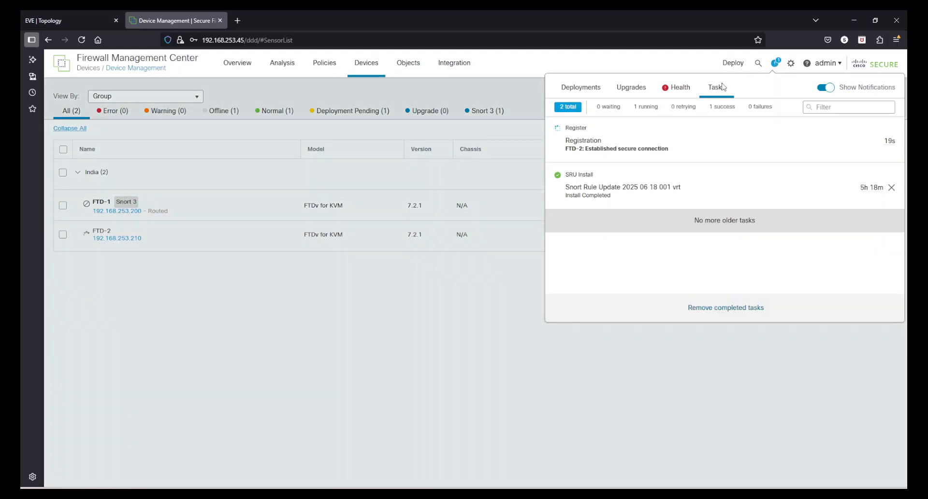
{"action": "left_click", "coordinate": [675, 90]}
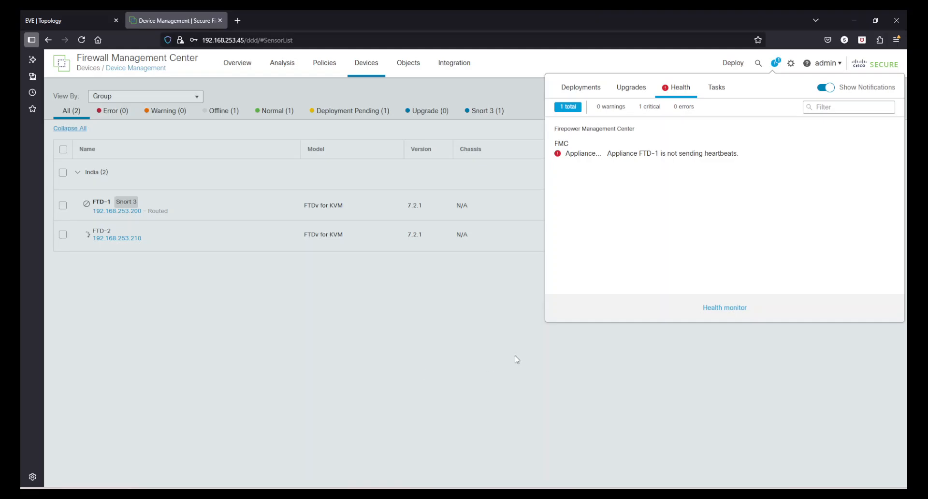
{"action": "left_click", "coordinate": [598, 91]}
{"action": "left_click", "coordinate": [716, 88]}
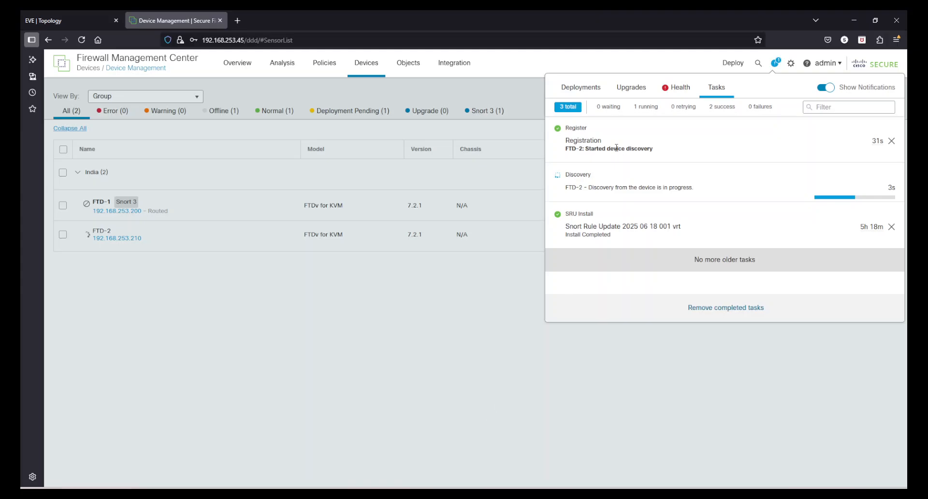
{"action": "left_click", "coordinate": [497, 377]}
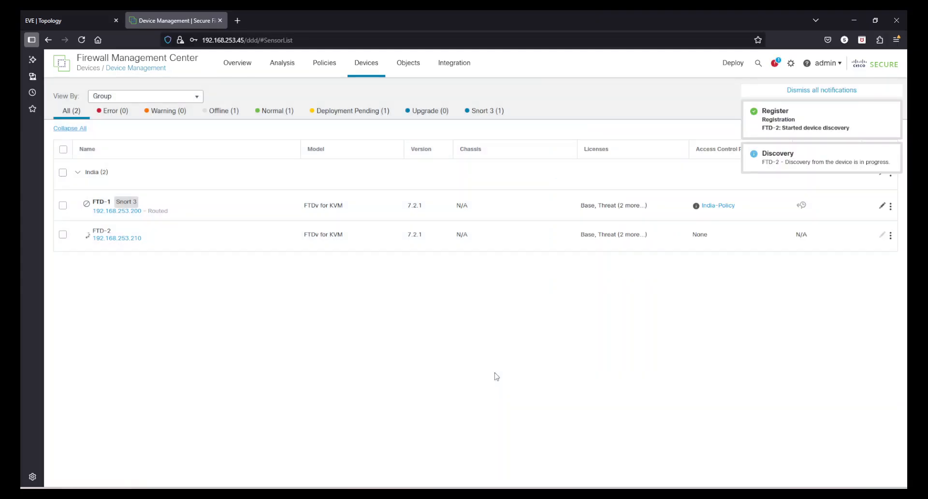
{"action": "left_click", "coordinate": [890, 111]}
{"action": "left_click", "coordinate": [891, 110]}
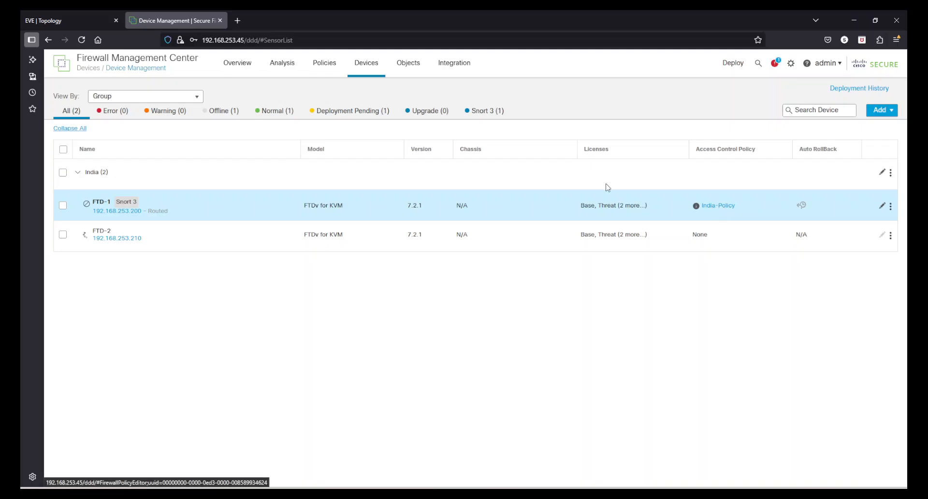
{"action": "mouse_move", "coordinate": [332, 73]}
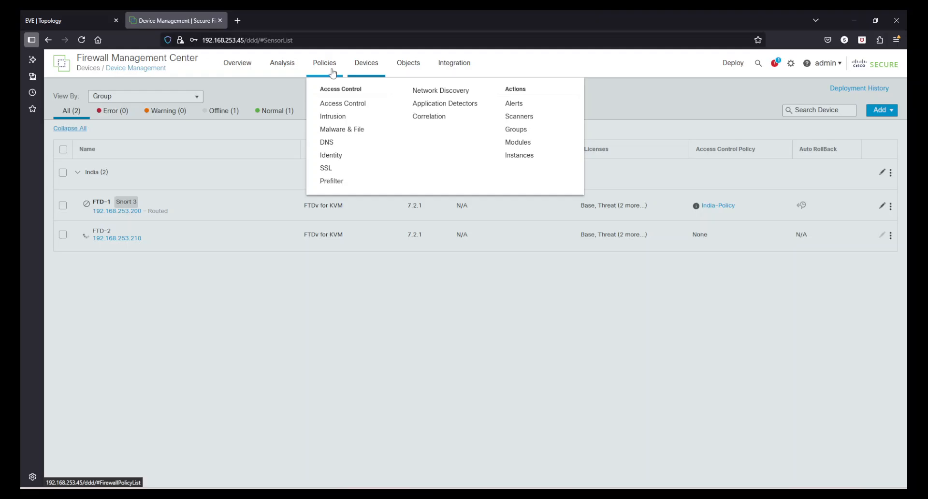
Step: Edit India-Policy, rename it India-Policy-Routed, and save the policy
{"action": "left_click", "coordinate": [333, 103]}
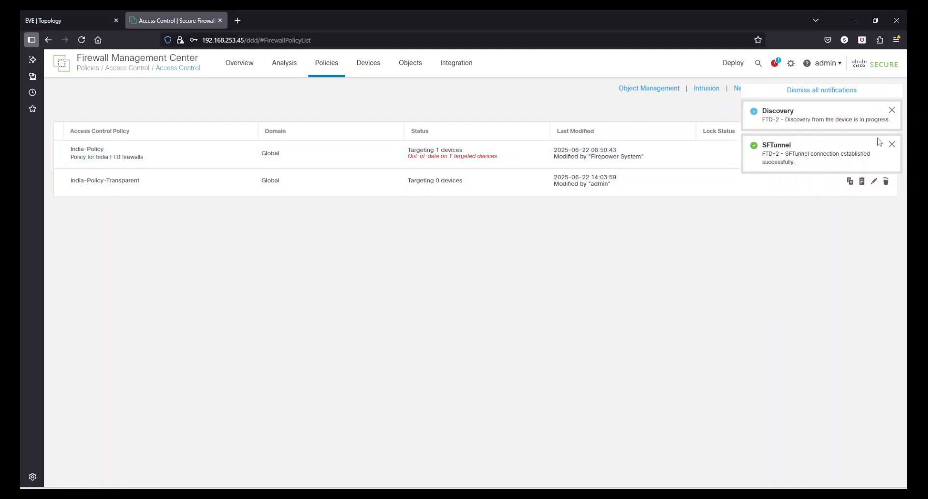
{"action": "left_click", "coordinate": [892, 144]}
{"action": "left_click", "coordinate": [892, 111]}
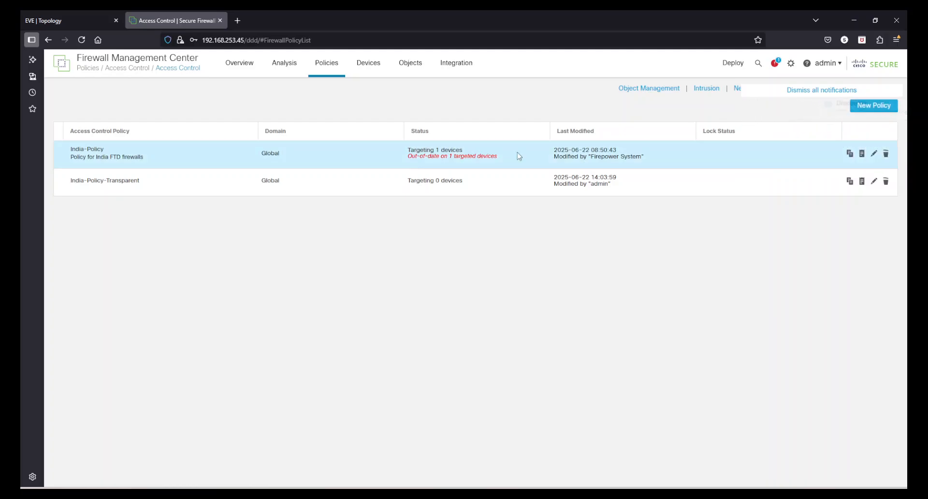
{"action": "left_click", "coordinate": [873, 153]}
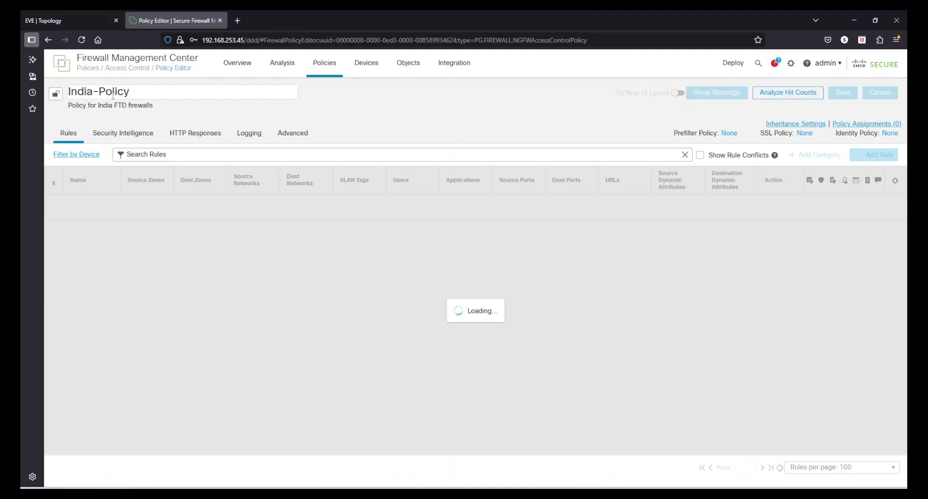
{"action": "left_click", "coordinate": [145, 93]}
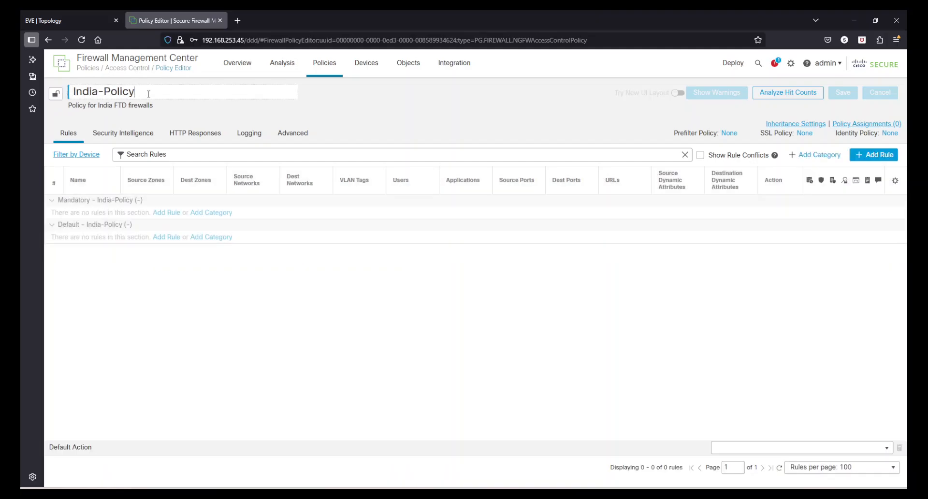
{"action": "type", "text": "-Routed"}
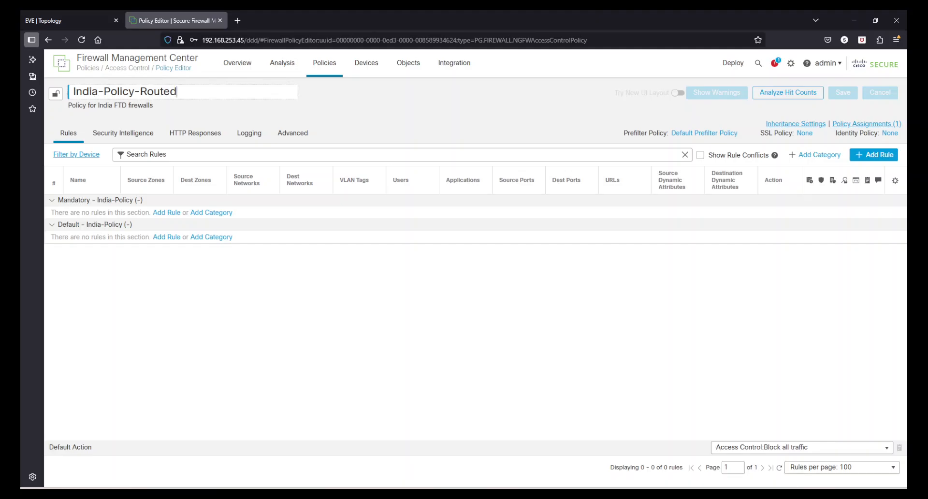
{"action": "left_click", "coordinate": [393, 106]}
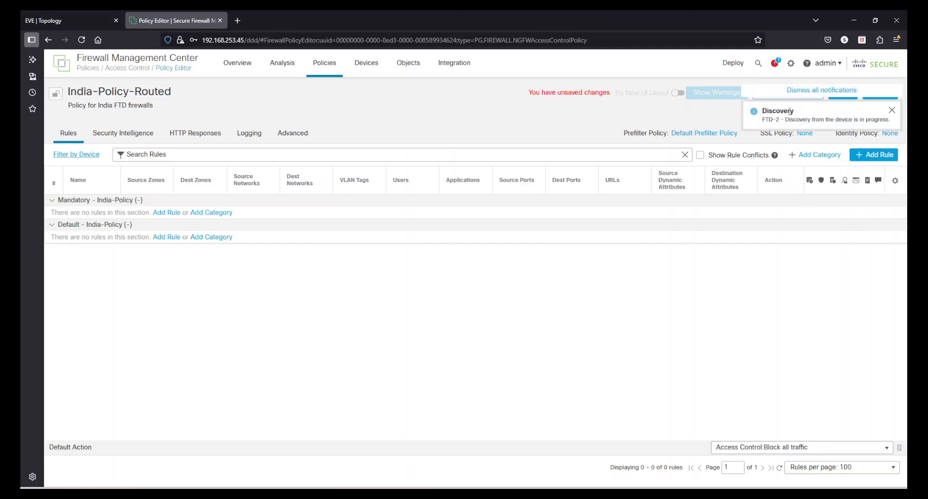
{"action": "left_click", "coordinate": [892, 110]}
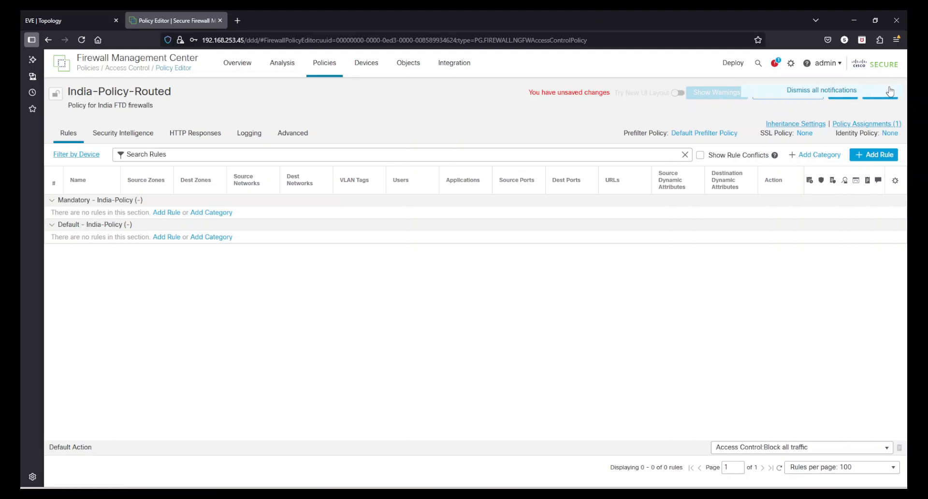
{"action": "left_click", "coordinate": [844, 94]}
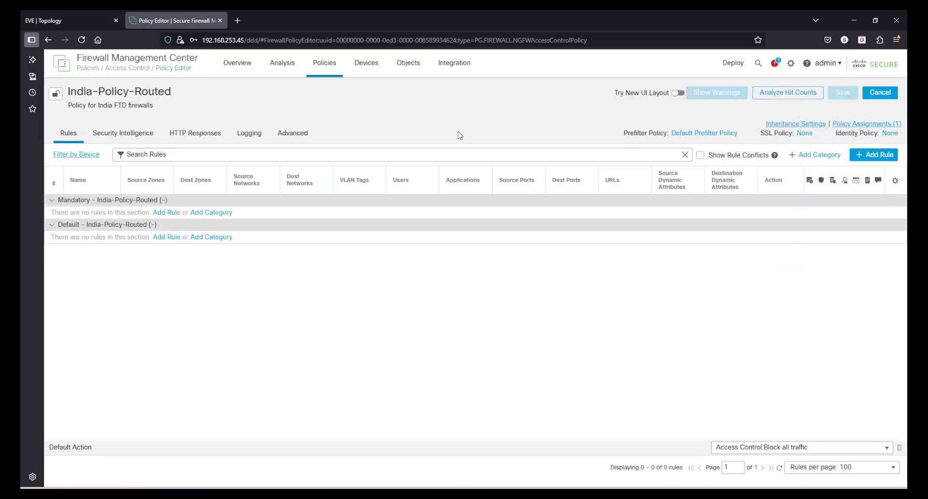
Step: Return to the device list and review the discovery-failure and unregistration notifications
{"action": "mouse_move", "coordinate": [367, 71]}
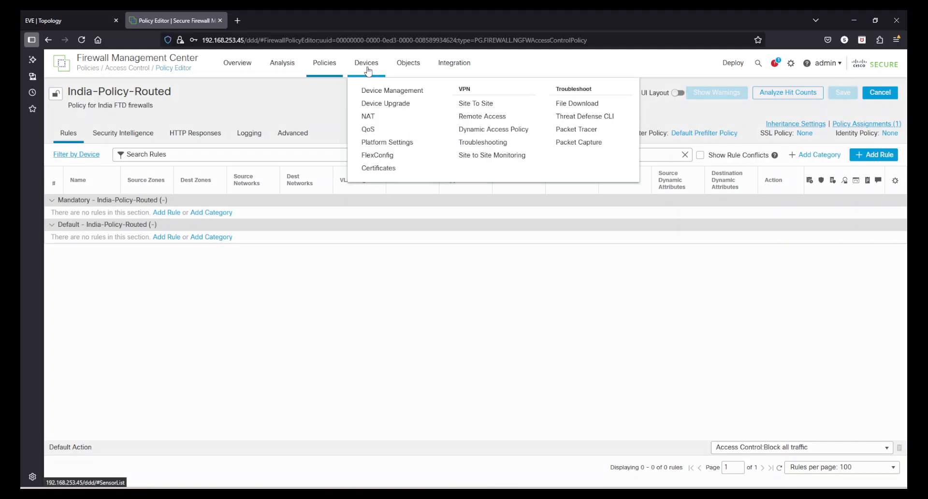
{"action": "left_click", "coordinate": [381, 89]}
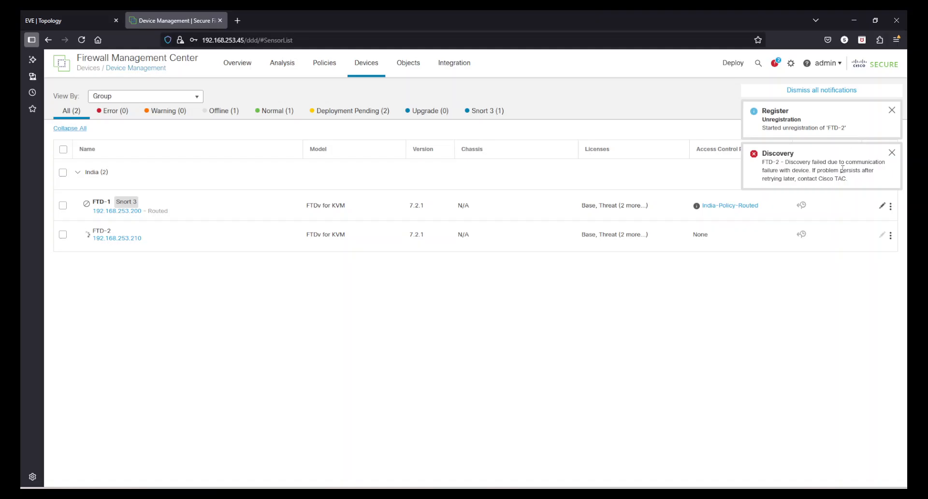
{"action": "left_click_drag", "start_coordinate": [789, 170], "coordinate": [850, 172]}
{"action": "left_click", "coordinate": [850, 180]}
{"action": "left_click", "coordinate": [892, 152]}
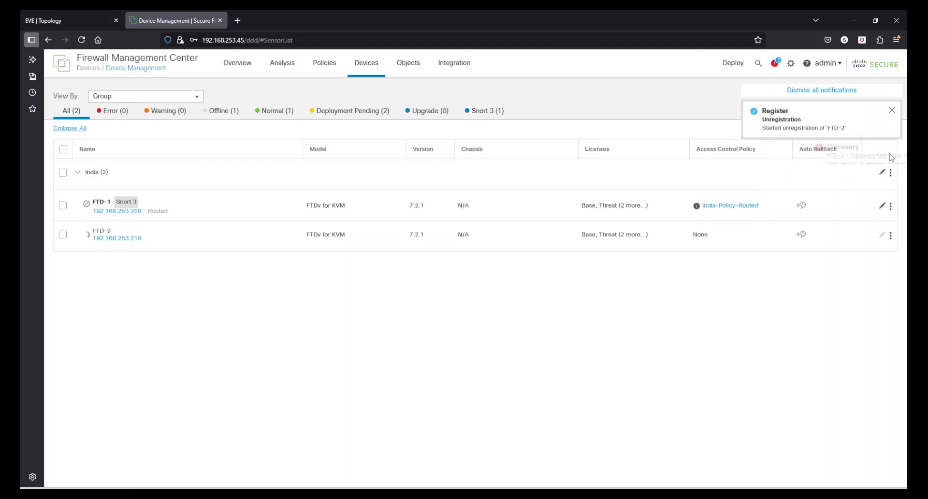
{"action": "left_click_drag", "start_coordinate": [771, 127], "coordinate": [851, 129]}
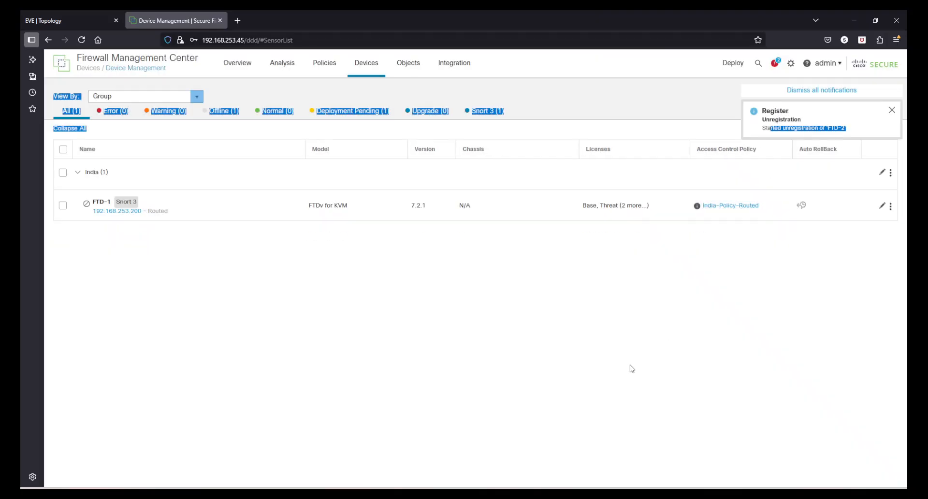
{"action": "left_click", "coordinate": [624, 362]}
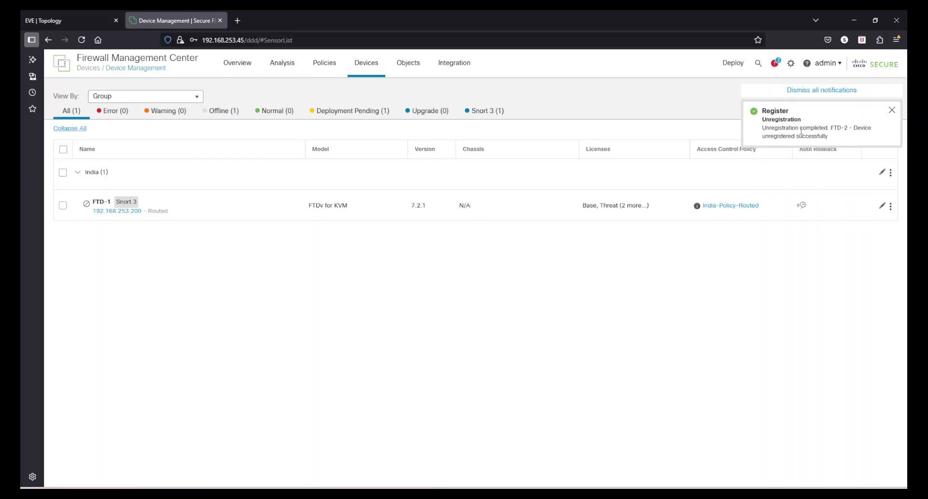
{"action": "left_click_drag", "start_coordinate": [801, 131], "coordinate": [839, 136]}
{"action": "left_click", "coordinate": [840, 136]}
{"action": "left_click", "coordinate": [892, 110]}
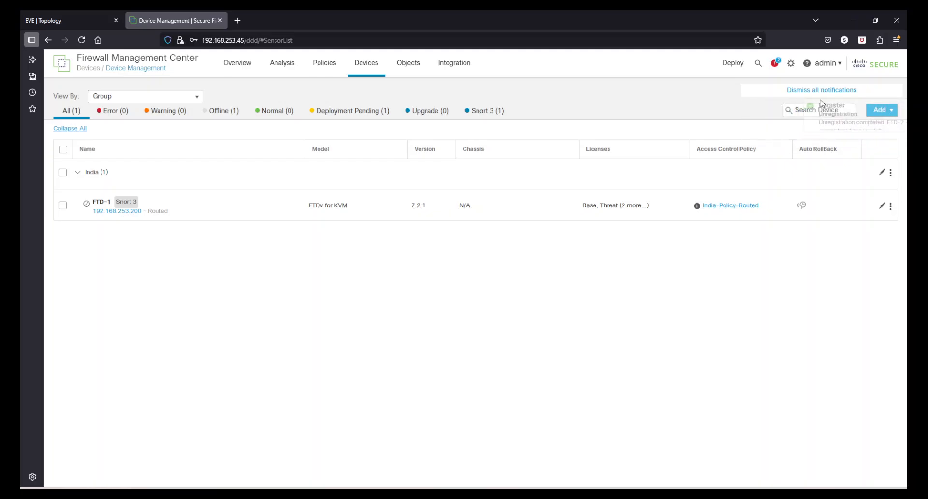
Step: Review the failed discovery task, then run 'configure manager add' on the FTD-2 console
{"action": "left_click", "coordinate": [774, 63]}
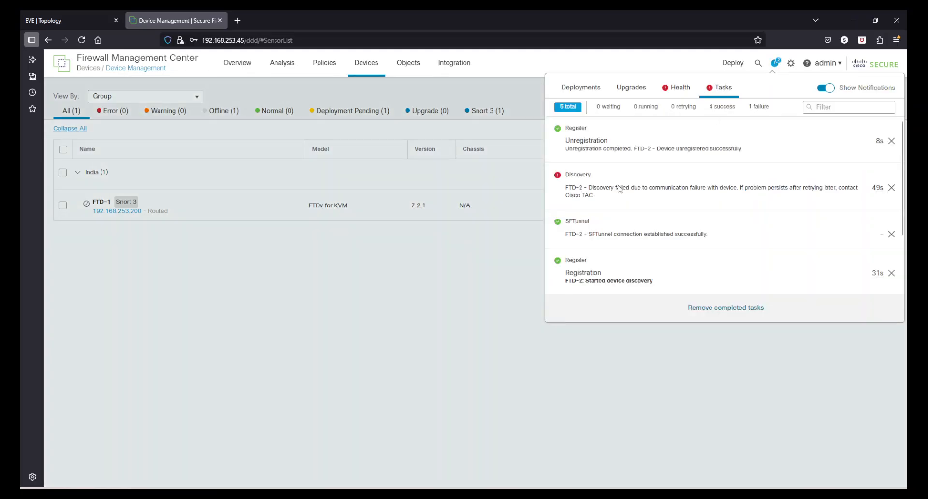
{"action": "left_click_drag", "start_coordinate": [598, 187], "coordinate": [842, 195]}
{"action": "left_click", "coordinate": [841, 195]}
{"action": "left_click_drag", "start_coordinate": [735, 195], "coordinate": [562, 190]}
{"action": "left_click", "coordinate": [668, 196]}
{"action": "key", "text": "alt+Tab"}
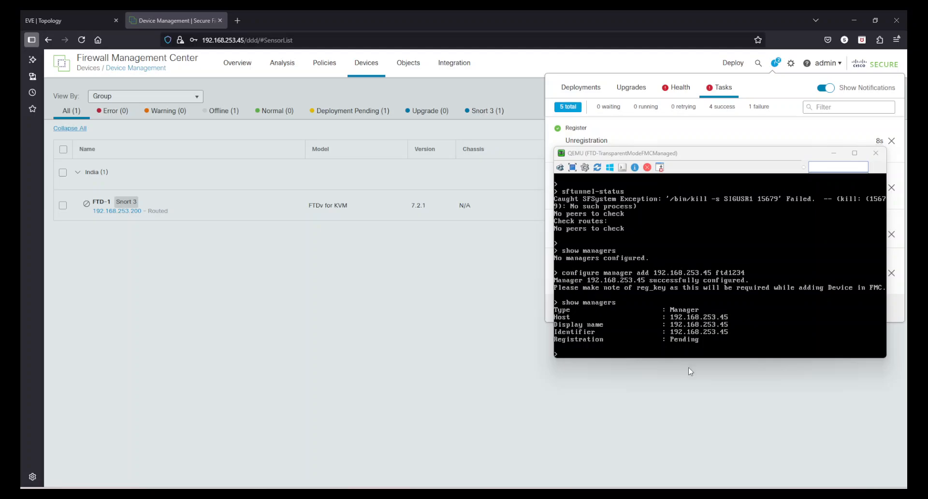
{"action": "left_click", "coordinate": [678, 421]}
Step: Start a new device entry, then check FTD-2's registration progress in Tasks and on its console
{"action": "left_click", "coordinate": [880, 111]}
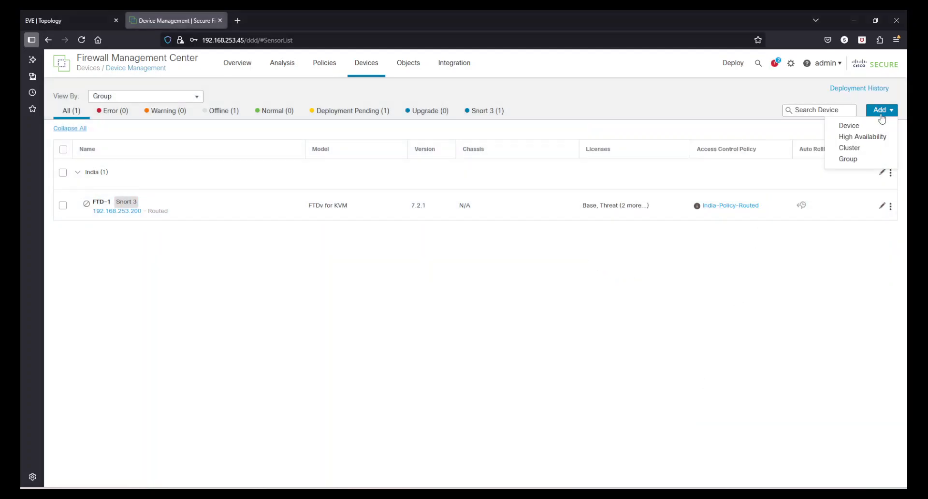
{"action": "left_click", "coordinate": [865, 126]}
{"action": "left_click", "coordinate": [363, 126]}
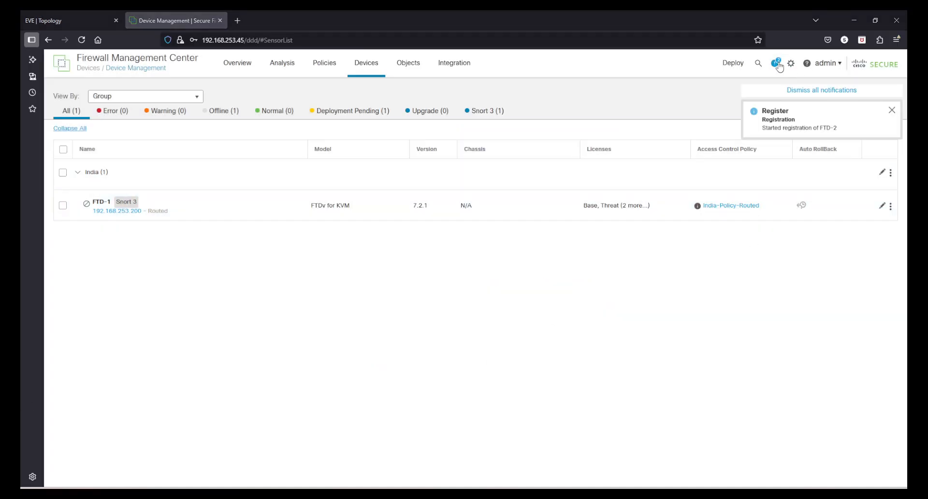
{"action": "left_click", "coordinate": [778, 64]}
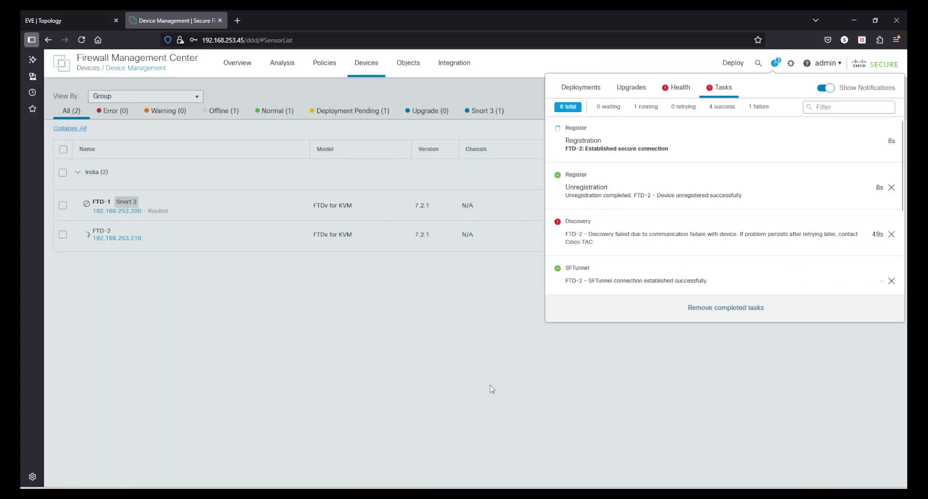
{"action": "left_click", "coordinate": [510, 99]}
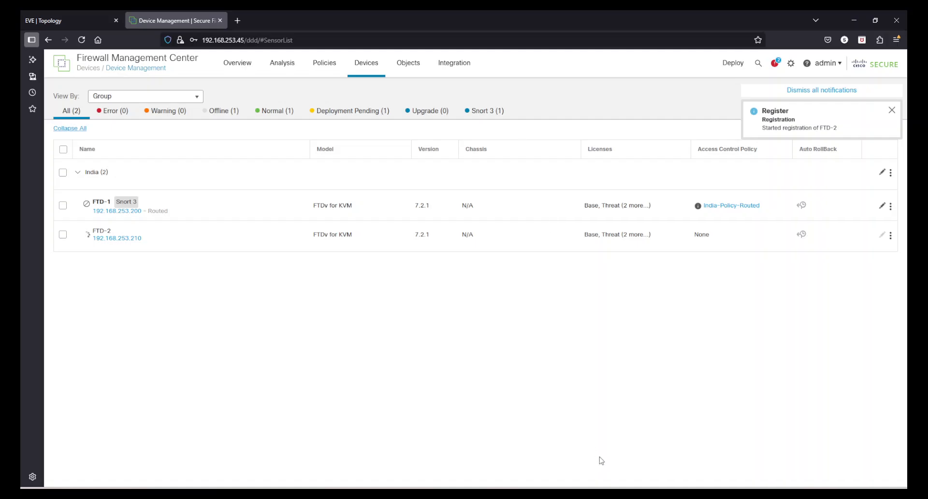
{"action": "key", "text": "alt+Tab"}
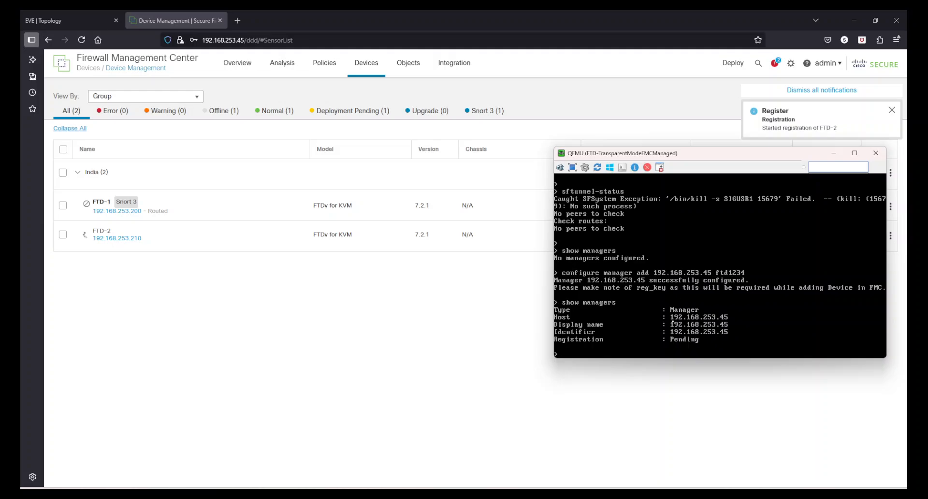
{"action": "left_click", "coordinate": [834, 153]}
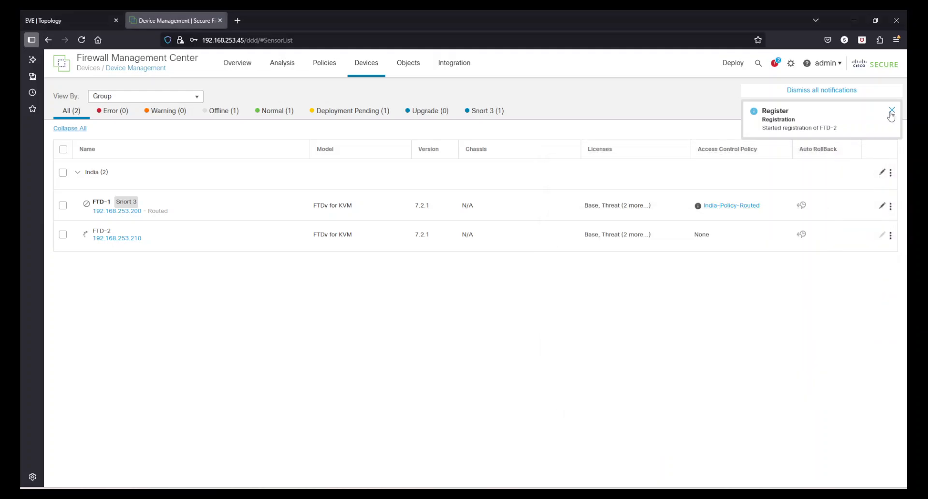
Step: Check the registration tasks and run sftunnel-status in the FTD-2 console
{"action": "left_click", "coordinate": [775, 63]}
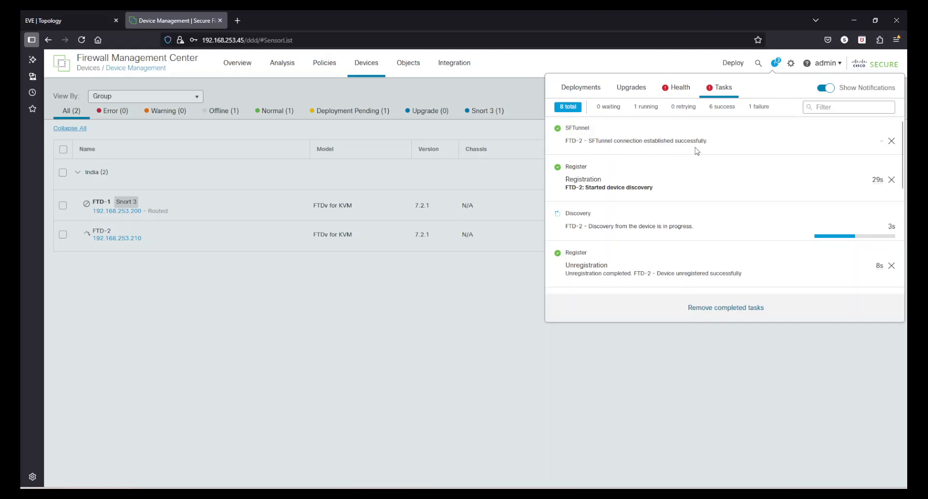
{"action": "left_click", "coordinate": [627, 494]}
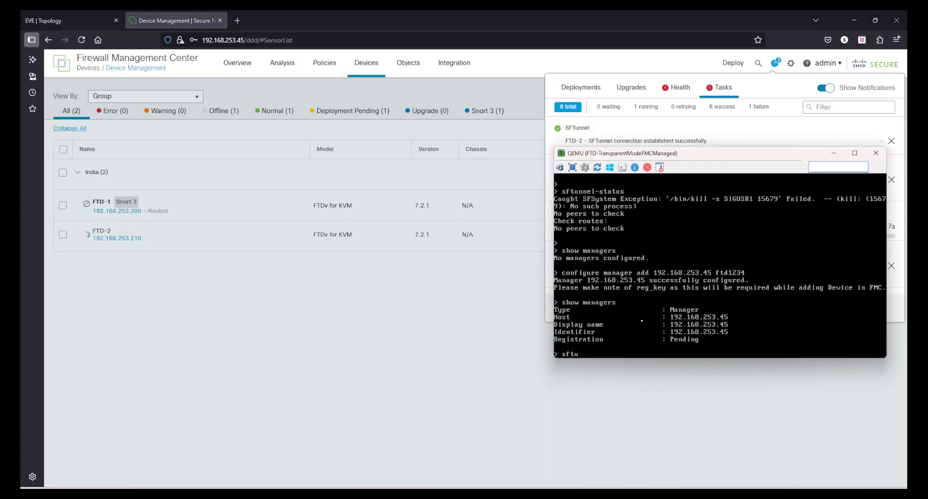
{"action": "type", "text": "sftu"}
{"action": "key", "text": "Tab"}
{"action": "key", "text": "Return"}
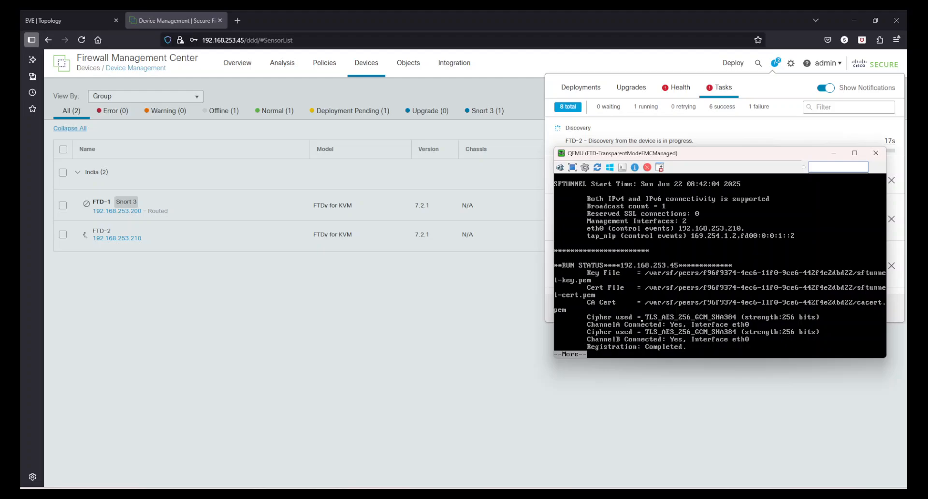
Step: Page through the tunnel status output, then close the FTD-2 console and the task list
{"action": "key", "text": "space"}
{"action": "key", "text": "space"}
{"action": "key", "text": "space"}
{"action": "key", "text": "space"}
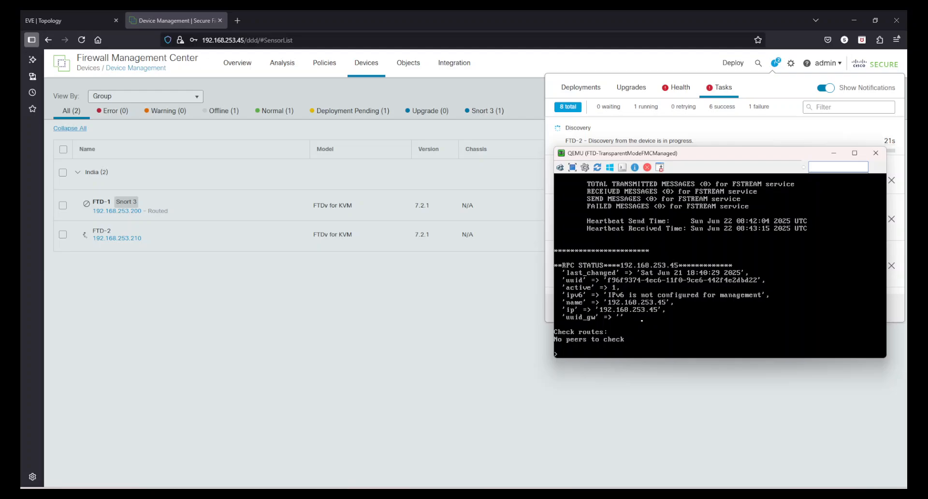
{"action": "key", "text": "Return"}
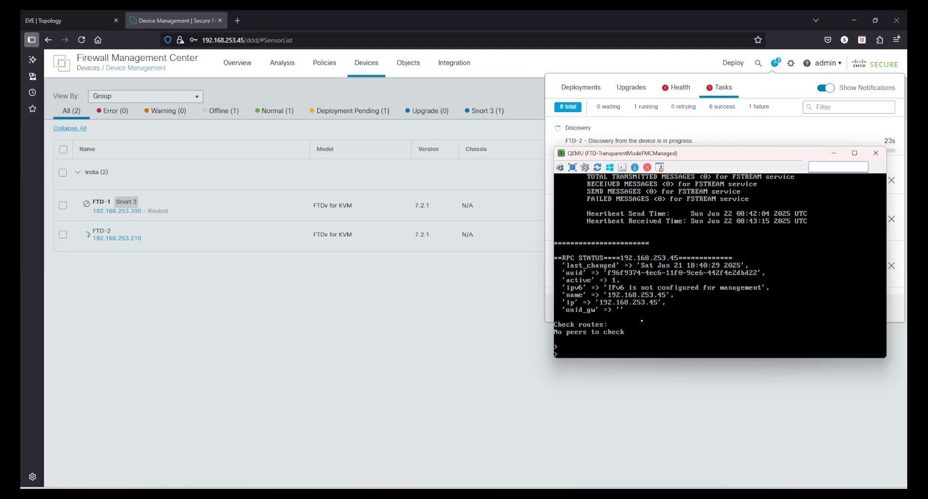
{"action": "left_click", "coordinate": [876, 153]}
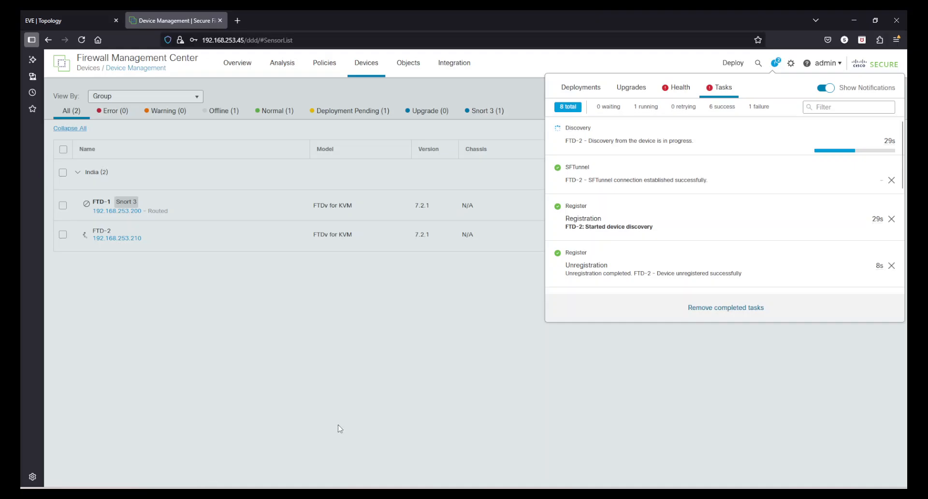
{"action": "left_click", "coordinate": [623, 400]}
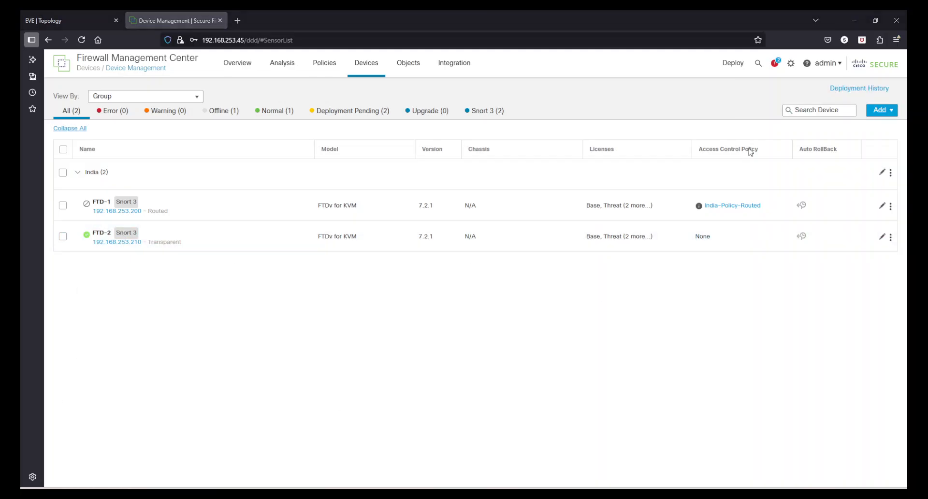
{"action": "left_click", "coordinate": [896, 41]}
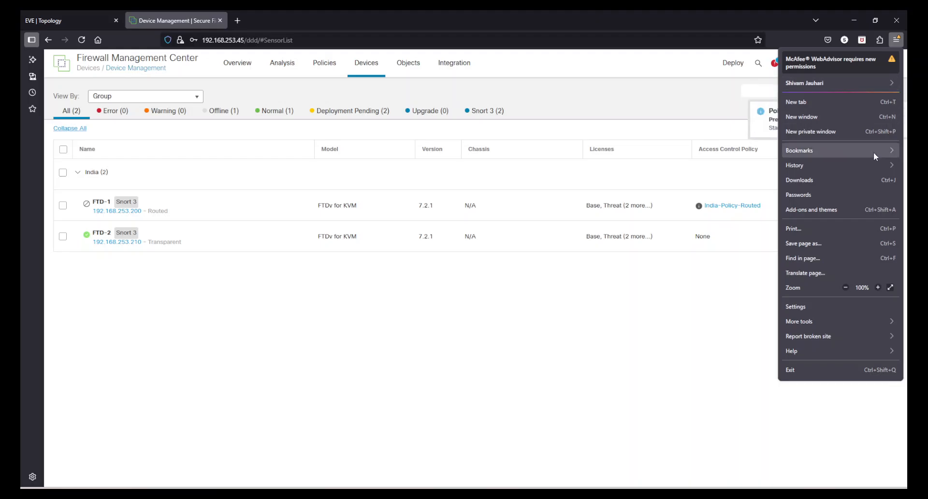
{"action": "left_click", "coordinate": [878, 288]}
{"action": "left_click", "coordinate": [878, 288]}
{"action": "left_click", "coordinate": [878, 288]}
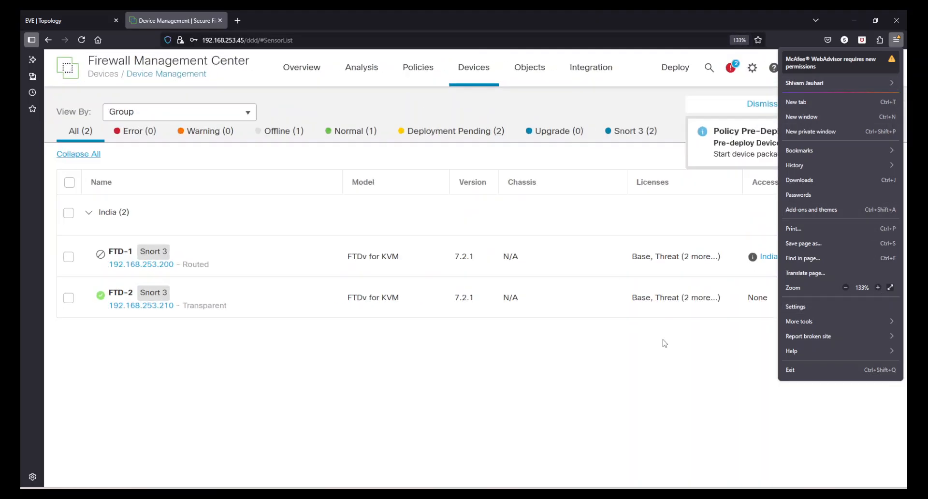
{"action": "left_click", "coordinate": [663, 343]}
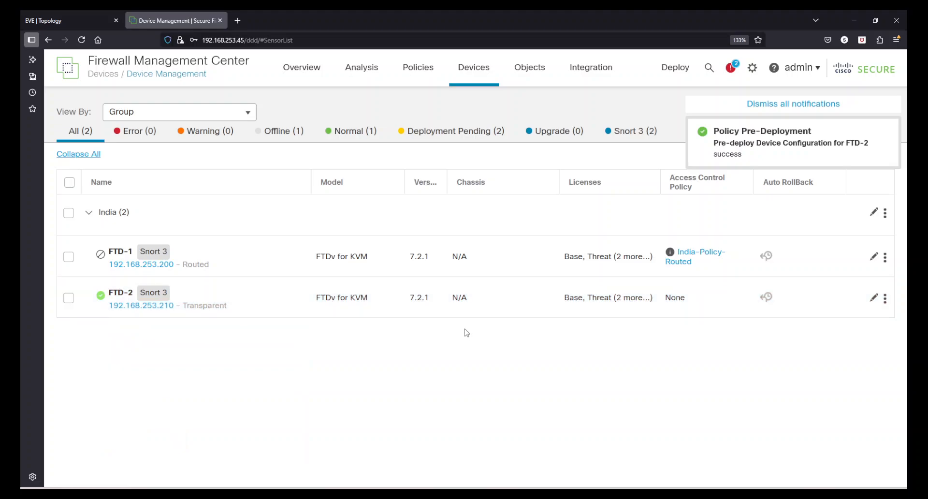
{"action": "left_click", "coordinate": [874, 298]}
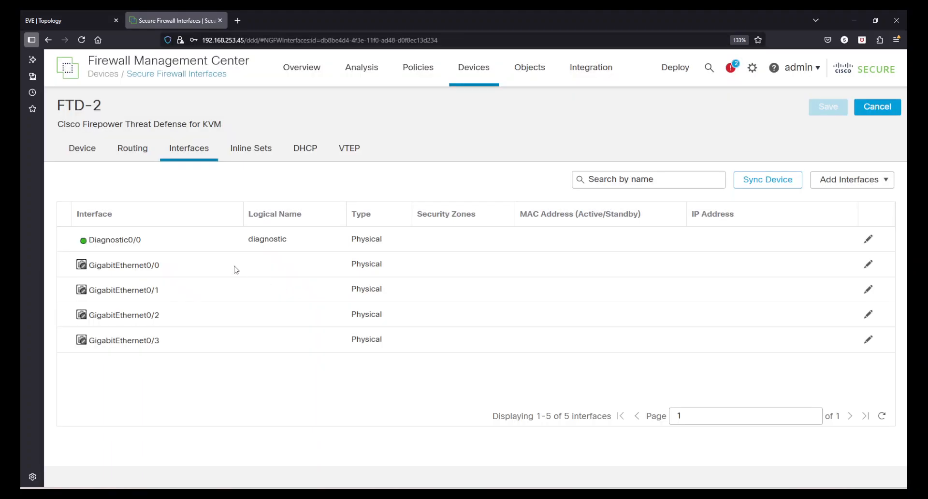
{"action": "left_click", "coordinate": [82, 148]}
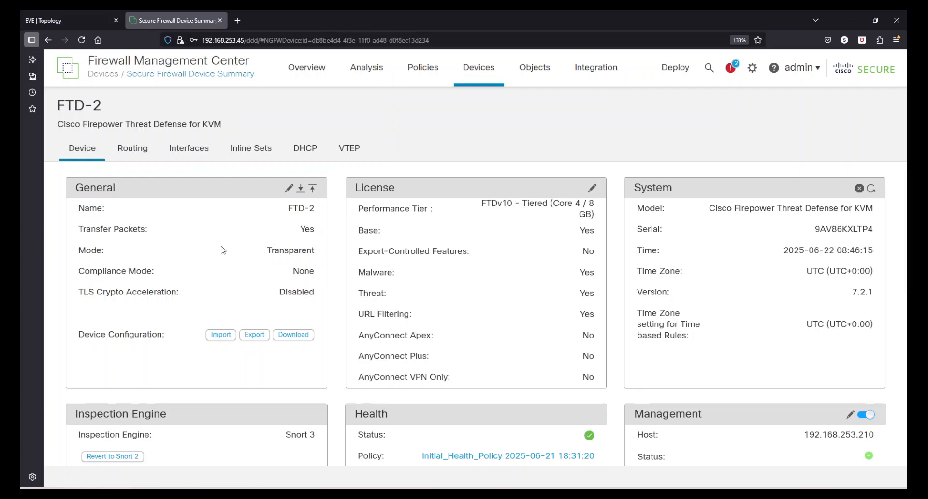
{"action": "double_click", "coordinate": [274, 248]}
{"action": "left_click", "coordinate": [447, 301]}
{"action": "scroll", "coordinate": [493, 329], "scroll_direction": "down", "scroll_amount": 7}
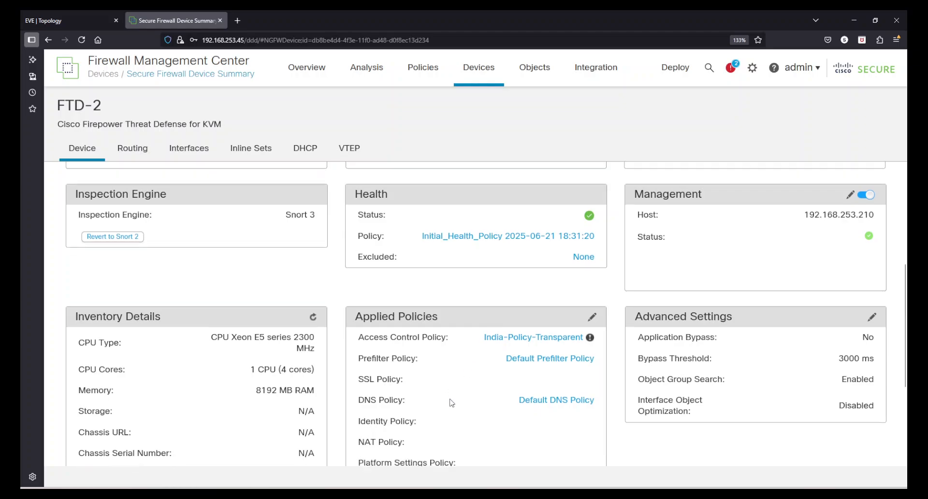
{"action": "scroll", "coordinate": [492, 370], "scroll_direction": "up", "scroll_amount": 7}
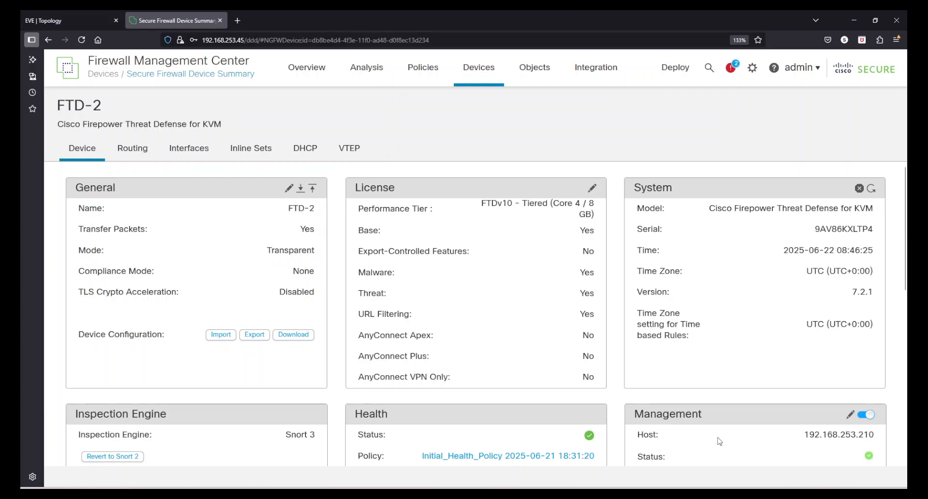
{"action": "scroll", "coordinate": [749, 309], "scroll_direction": "down", "scroll_amount": 5}
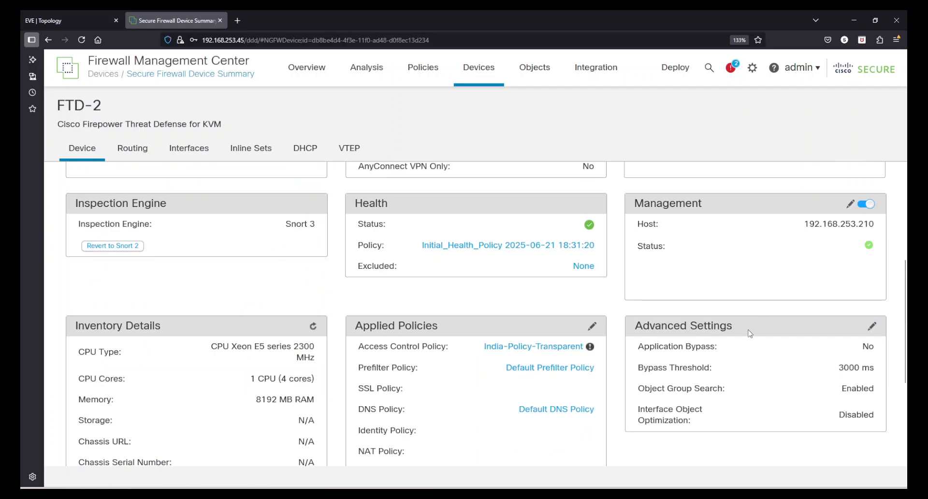
{"action": "scroll", "coordinate": [766, 391], "scroll_direction": "up", "scroll_amount": 5}
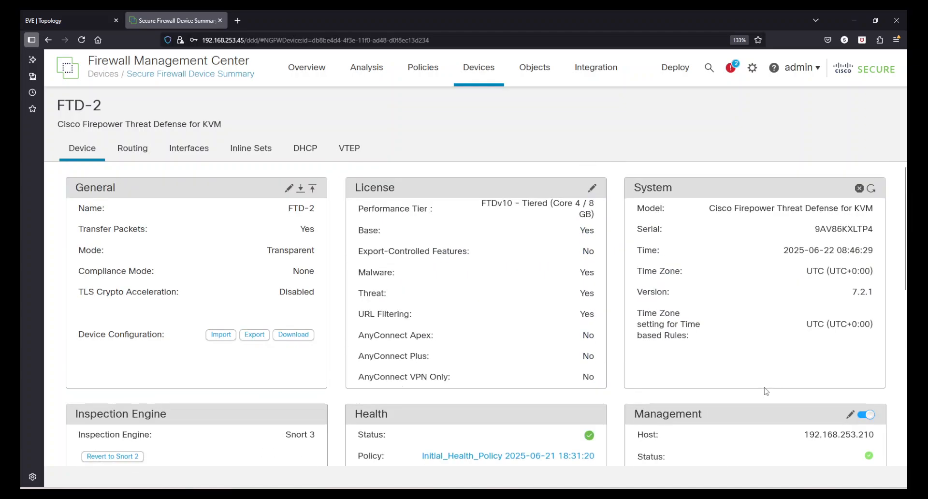
{"action": "left_click", "coordinate": [213, 149]}
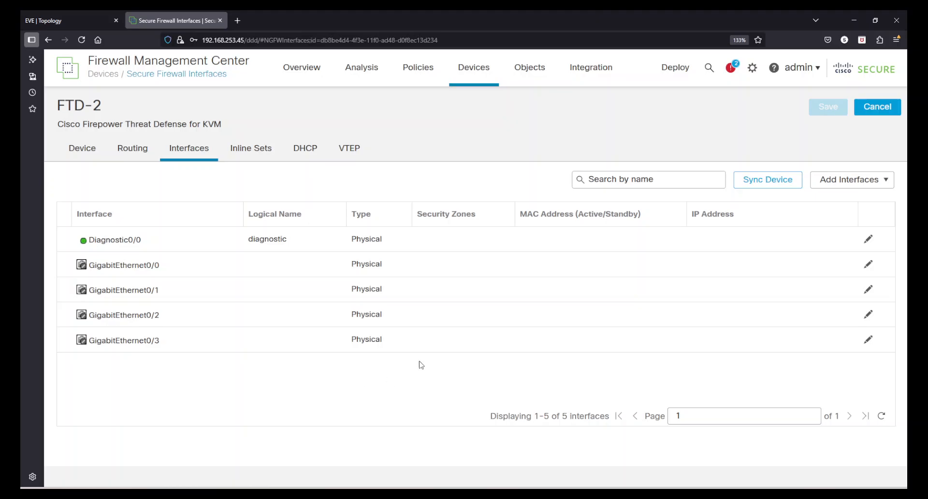
{"action": "left_click", "coordinate": [877, 107]}
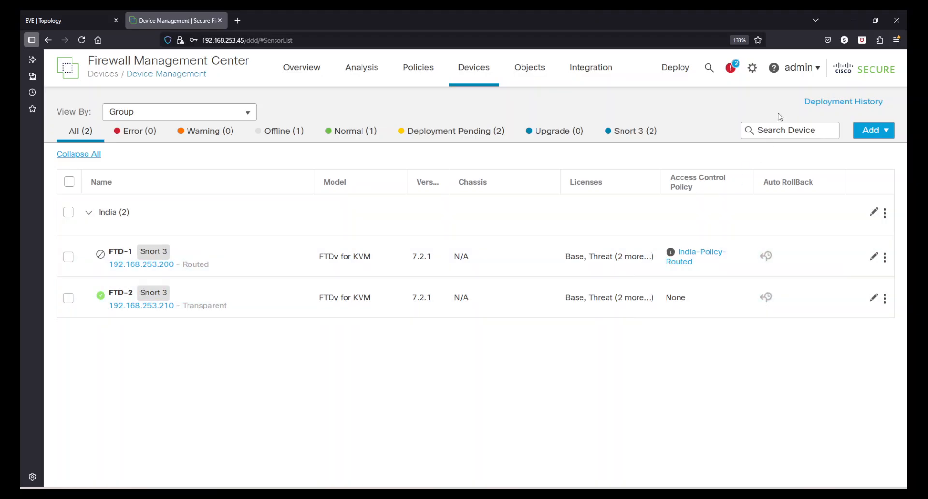
Step: Reopen Device Management, then switch to the Overview Summary Dashboard
{"action": "mouse_move", "coordinate": [476, 80]}
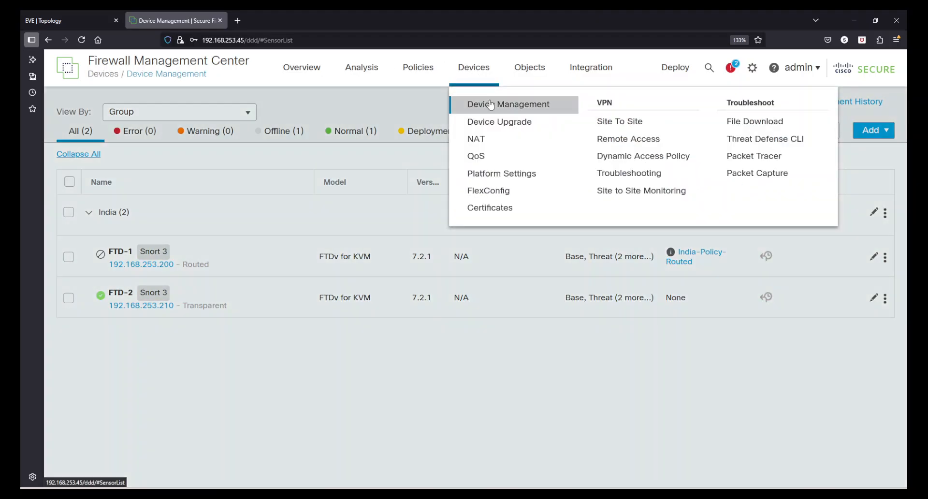
{"action": "left_click", "coordinate": [491, 104]}
{"action": "mouse_move", "coordinate": [298, 77]}
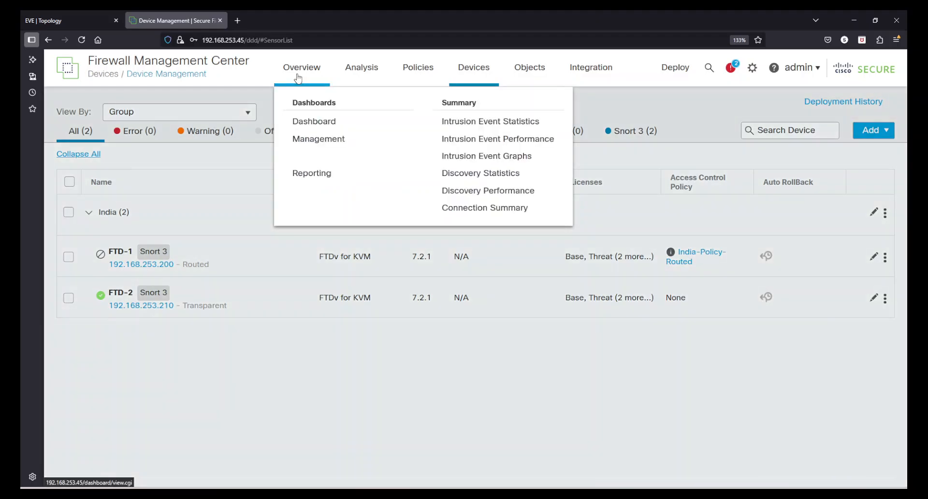
{"action": "left_click", "coordinate": [335, 121]}
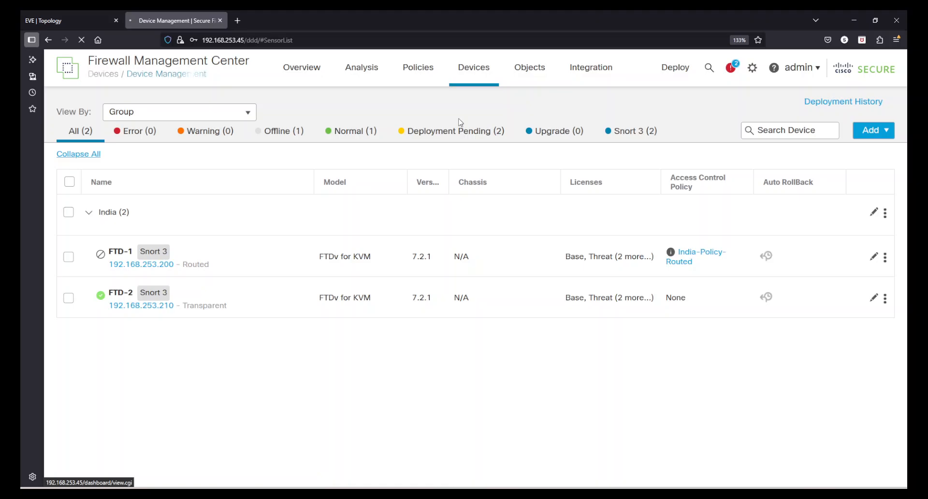
Step: Glance at the EVE topology tab, then return to Devices > Device Management
{"action": "left_click", "coordinate": [103, 19]}
{"action": "left_click", "coordinate": [178, 19]}
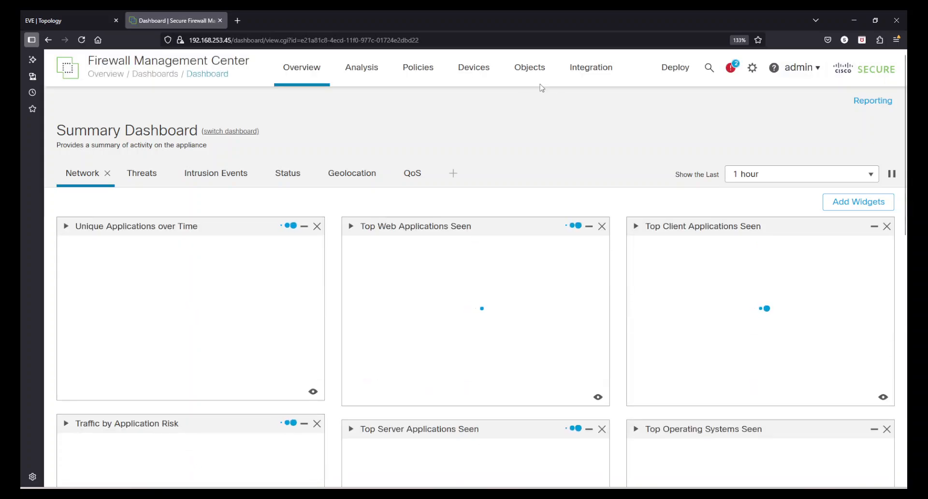
{"action": "left_click", "coordinate": [479, 73]}
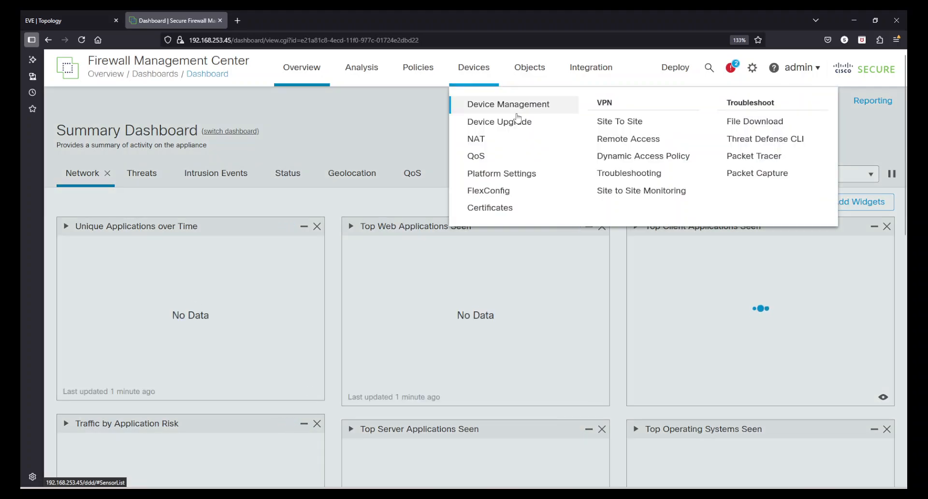
{"action": "left_click", "coordinate": [521, 105]}
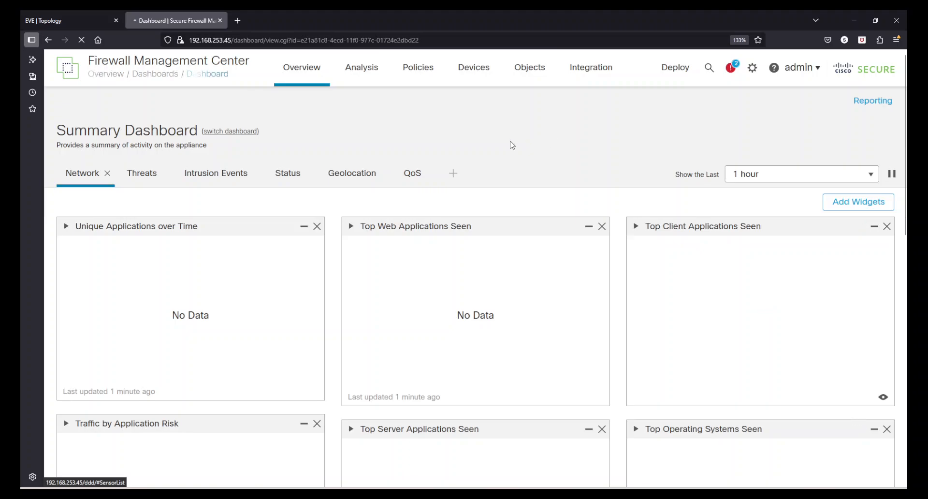